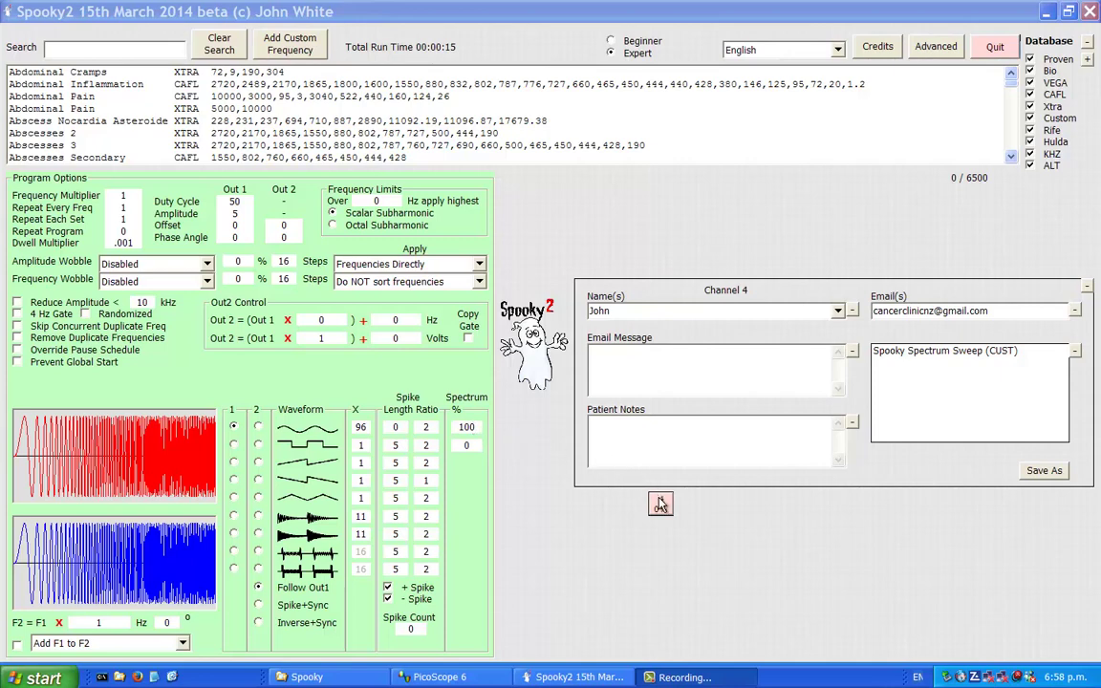
Start the Channel 4 Spooky Spectrum Sweep and view its 1.4–2.2 MHz spikes in PicoScope 6
{"action": "left_click", "coordinate": [660, 504]}
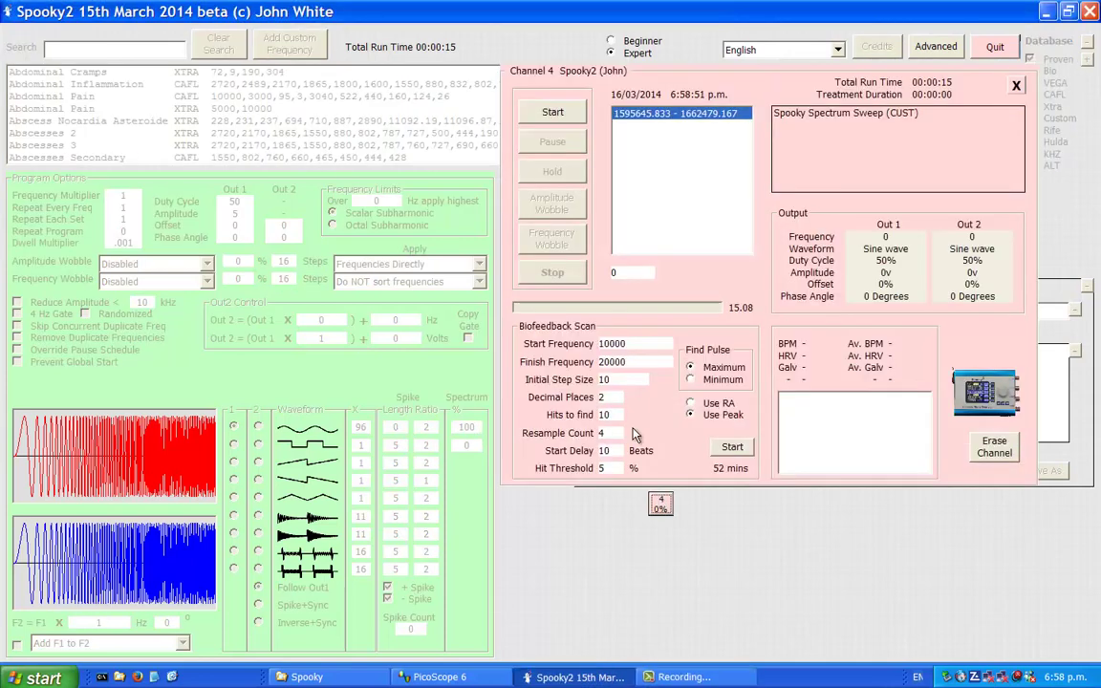
{"action": "left_click", "coordinate": [552, 114]}
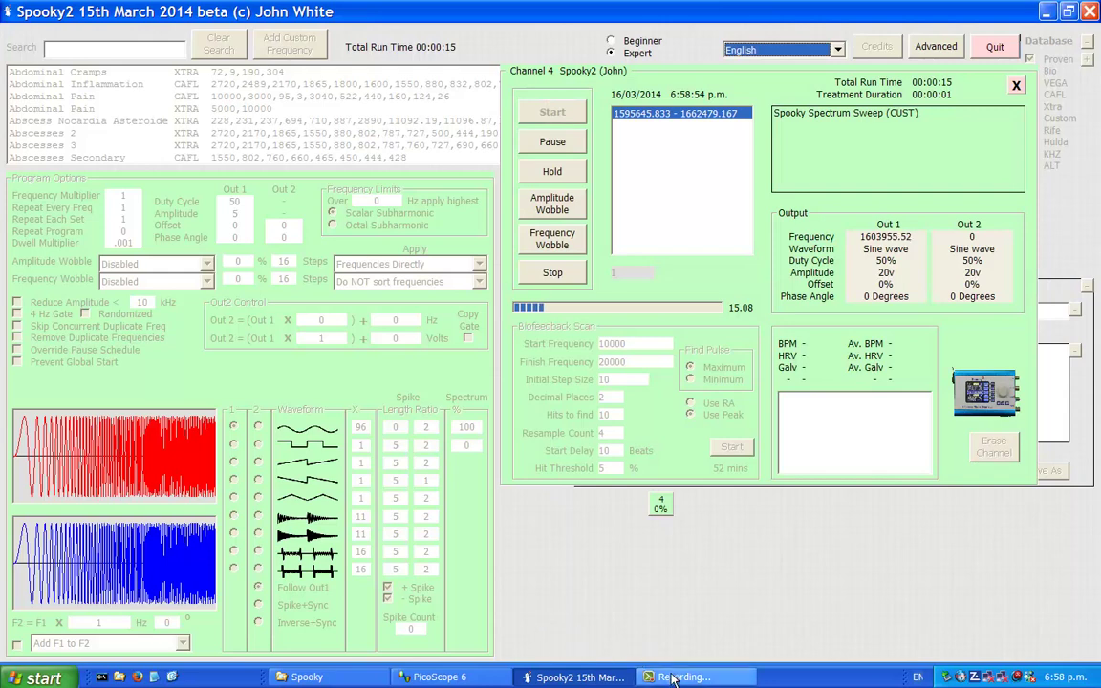
{"action": "left_click", "coordinate": [432, 677]}
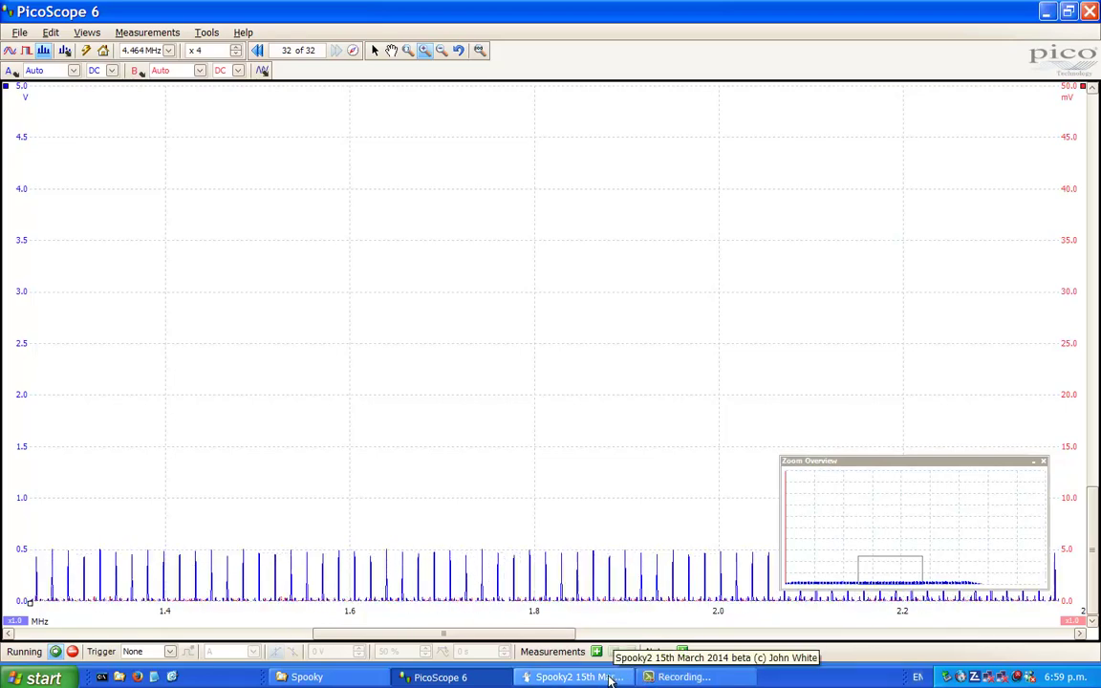
{"action": "left_click", "coordinate": [573, 676]}
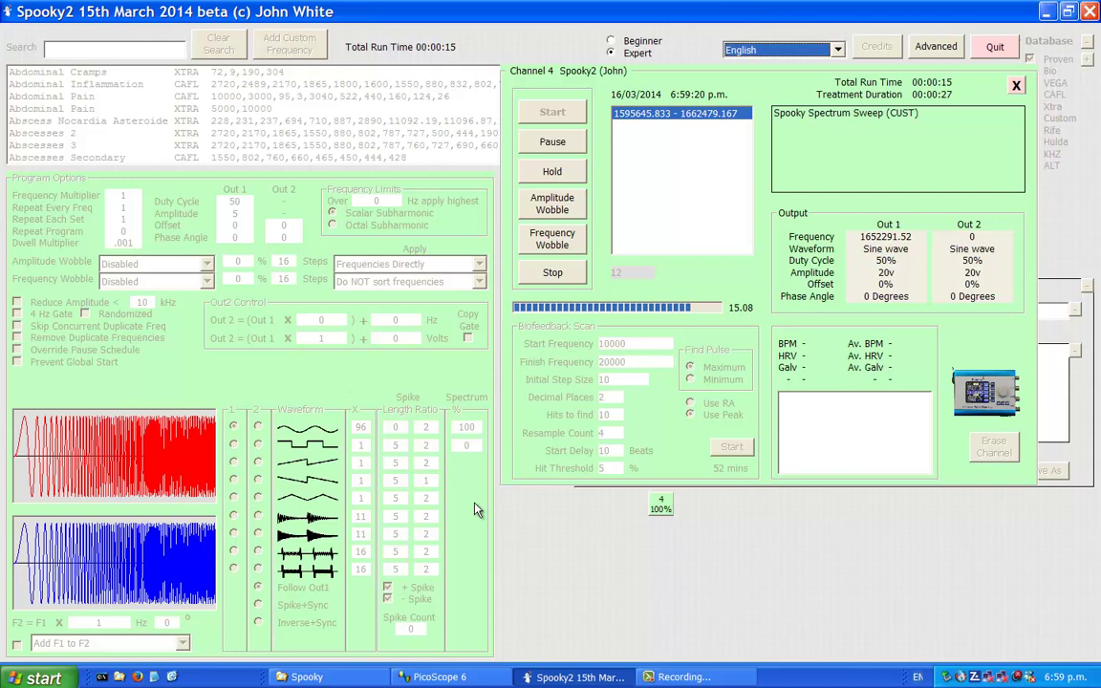
{"action": "left_click", "coordinate": [441, 669]}
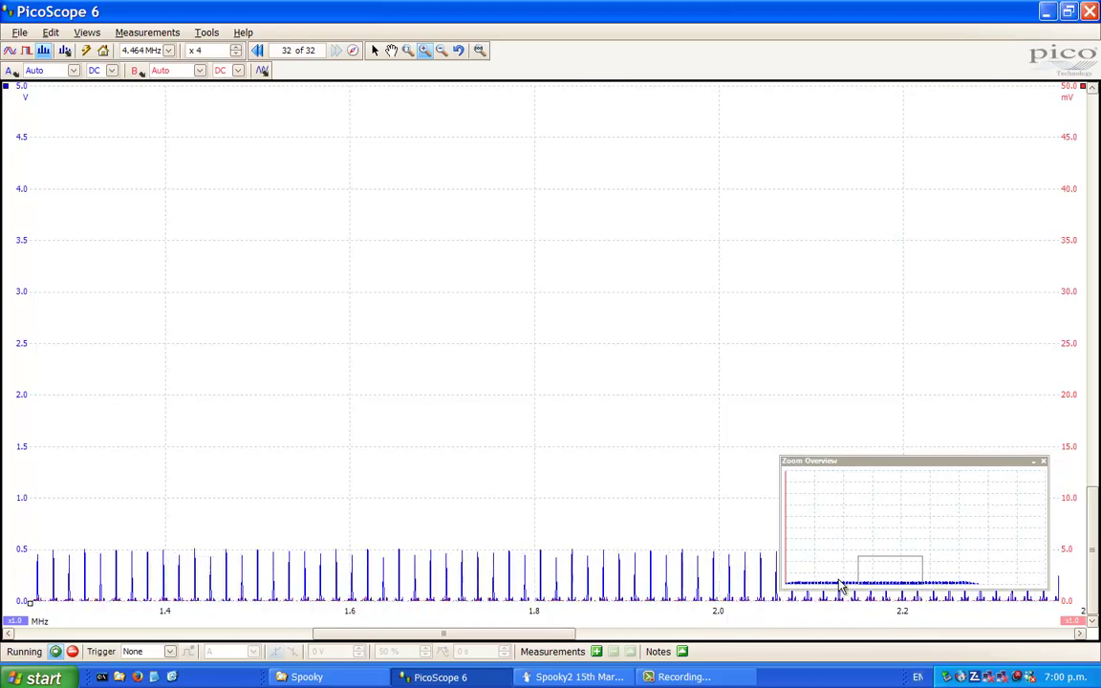
Stop the running Channel 4 sweep and close its control window
{"action": "left_click", "coordinate": [605, 677]}
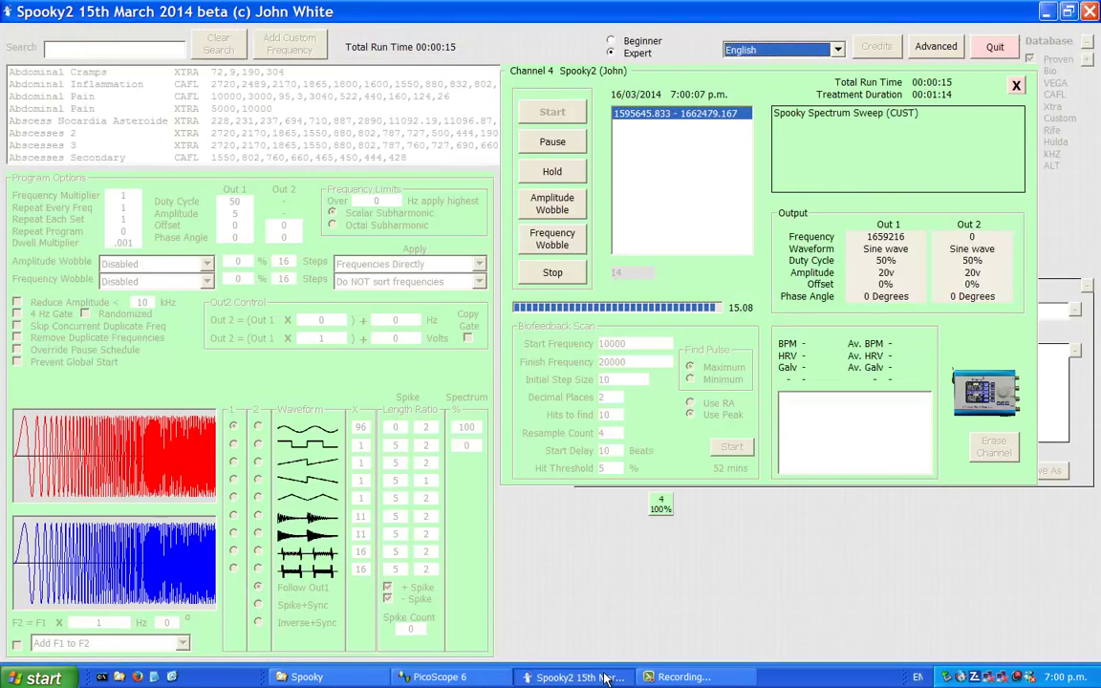
{"action": "left_click", "coordinate": [552, 274]}
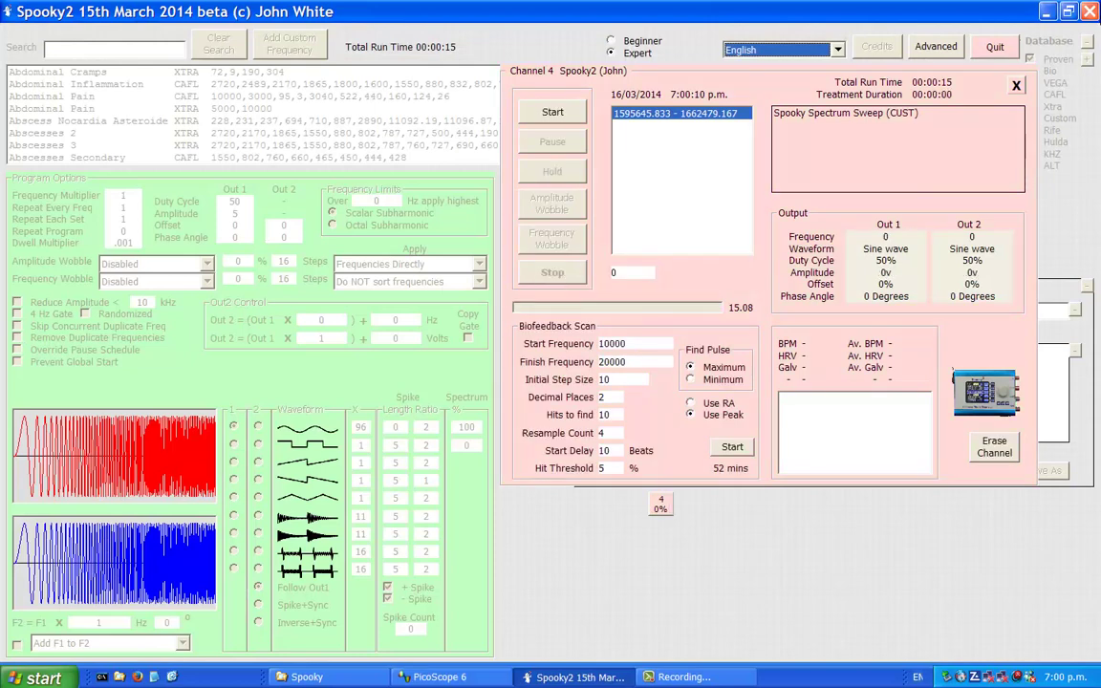
{"action": "left_click", "coordinate": [917, 86]}
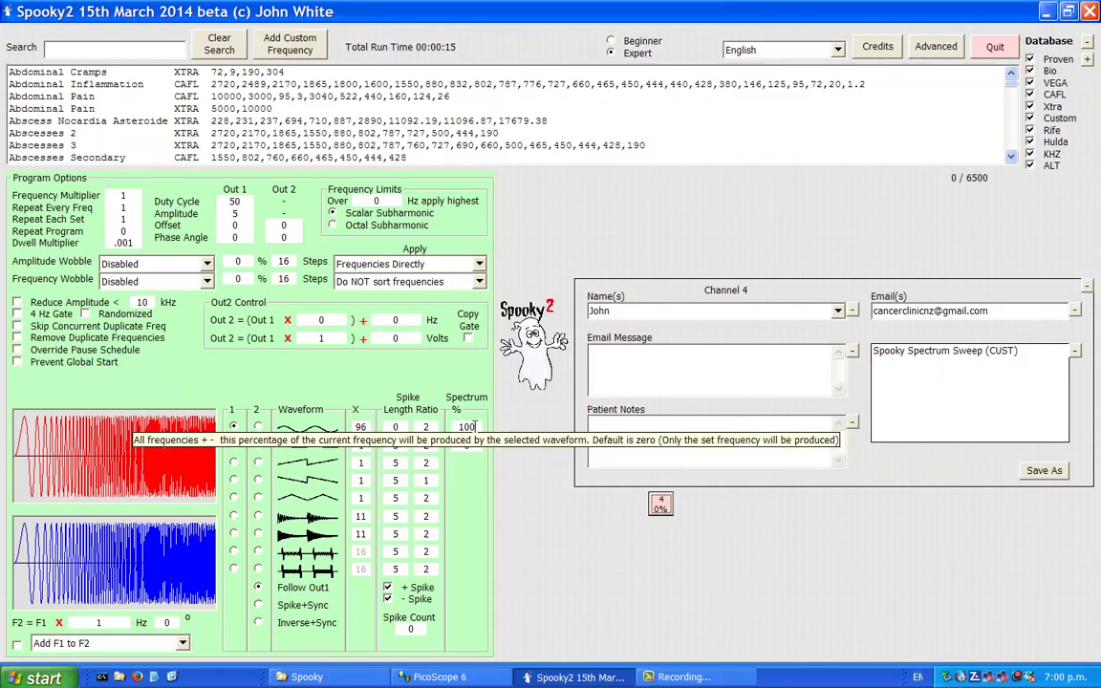
Change the Out 1 Spectrum % from 100 to 10
{"action": "key", "text": "BackSpace"}
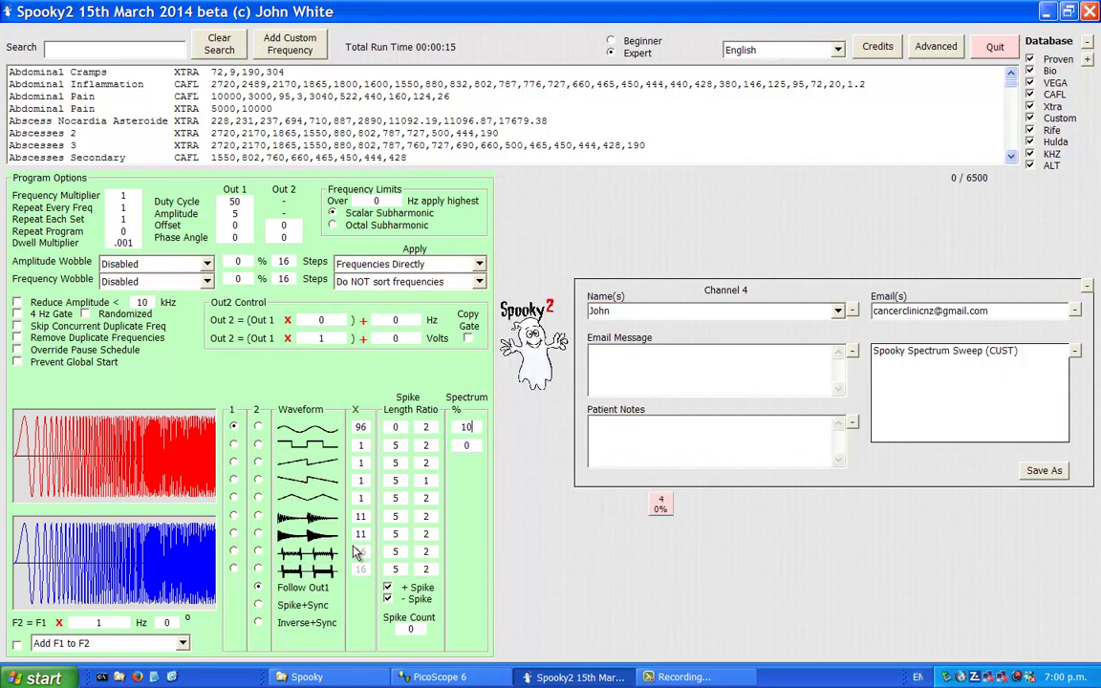
{"action": "type", "text": "0"}
{"action": "left_click", "coordinate": [475, 445]}
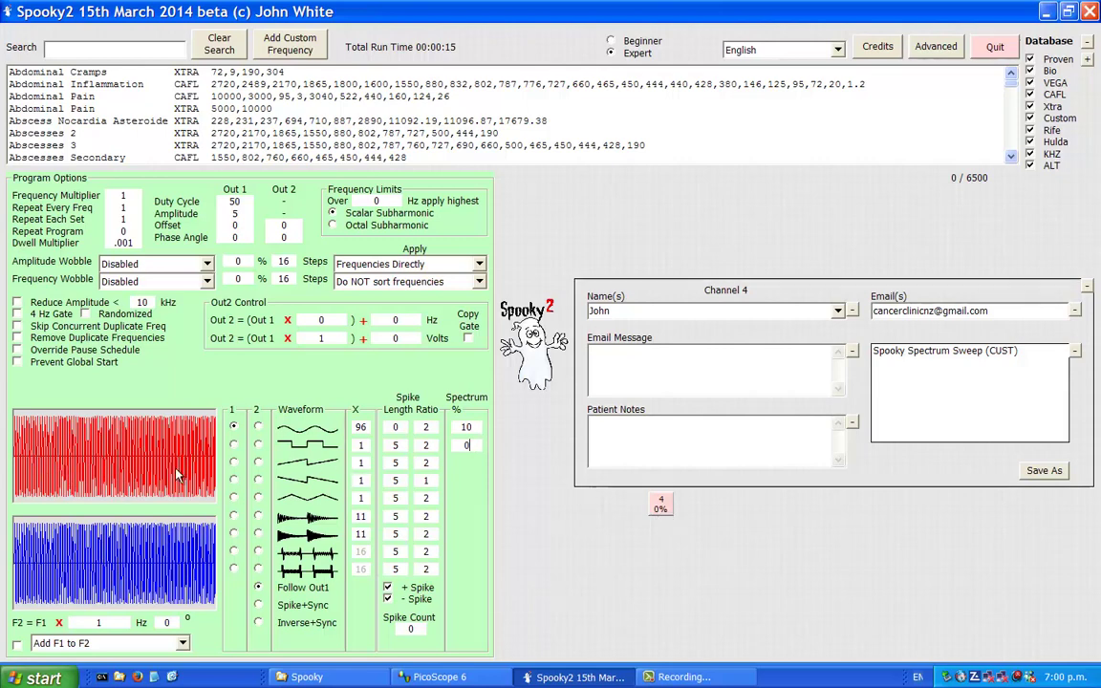
{"action": "key", "text": "Tab"}
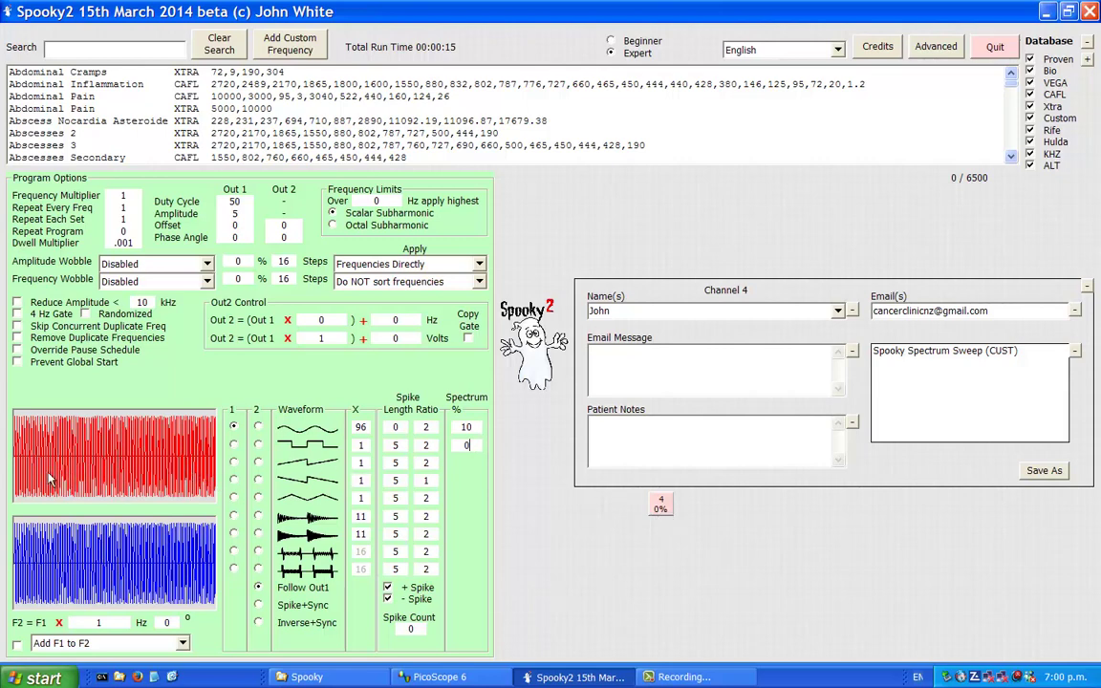
Restart Channel 4 at 10% spectrum and view the bell-shaped spike cluster near 1.5–1.8 MHz in PicoScope 6
{"action": "left_click", "coordinate": [664, 506]}
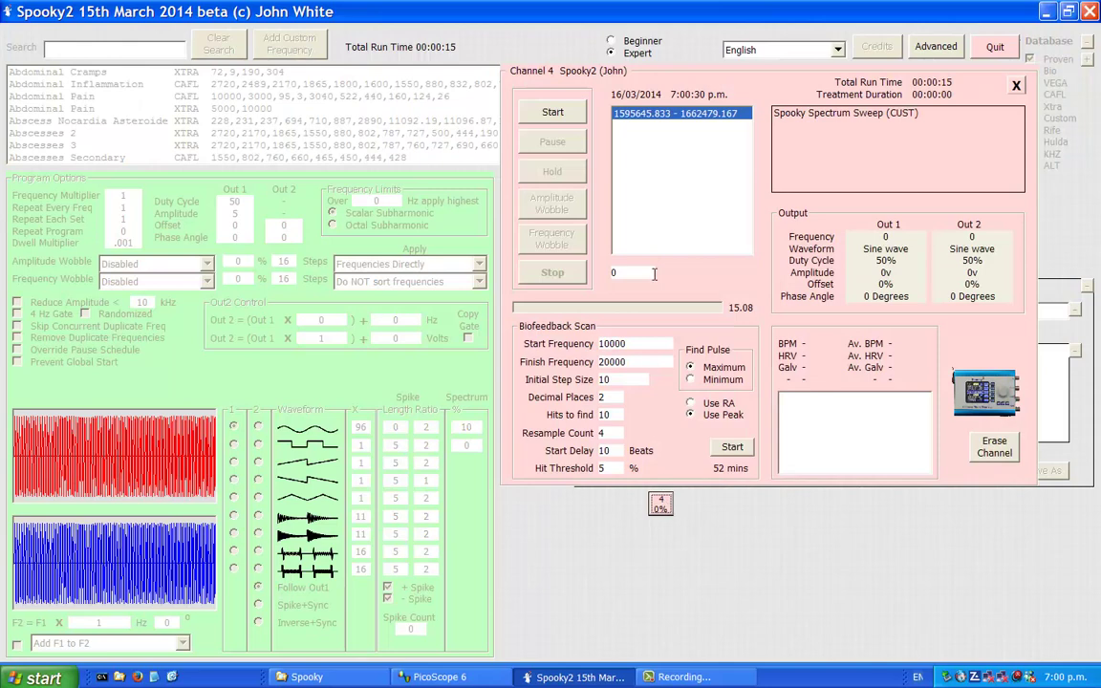
{"action": "left_click", "coordinate": [554, 113]}
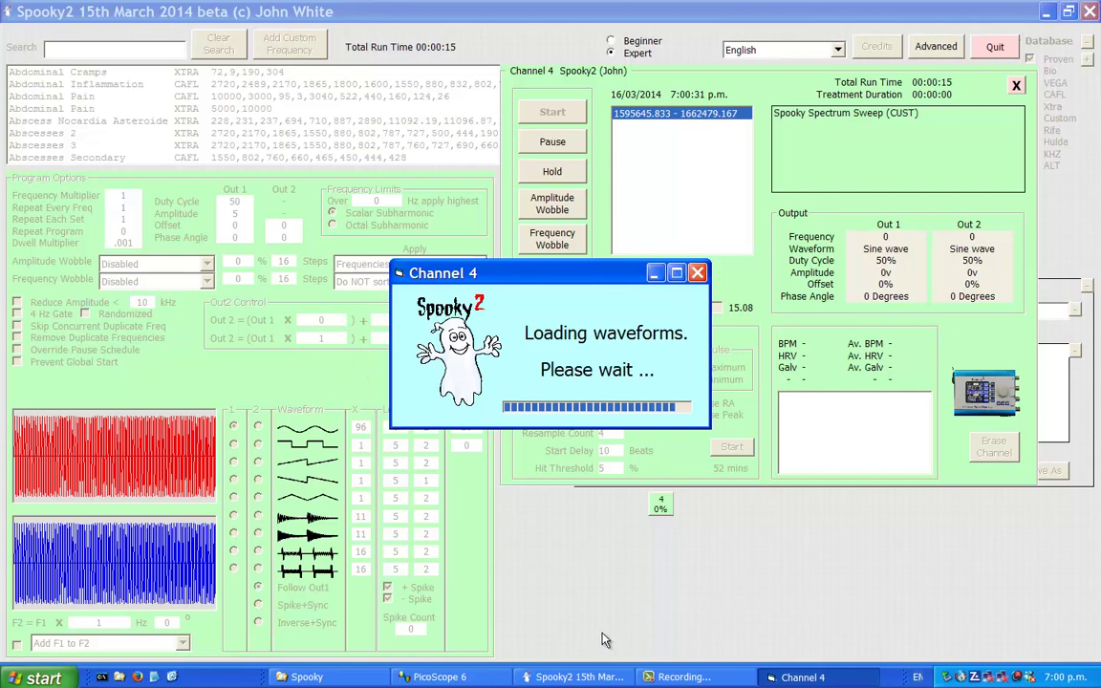
{"action": "left_click", "coordinate": [569, 677]}
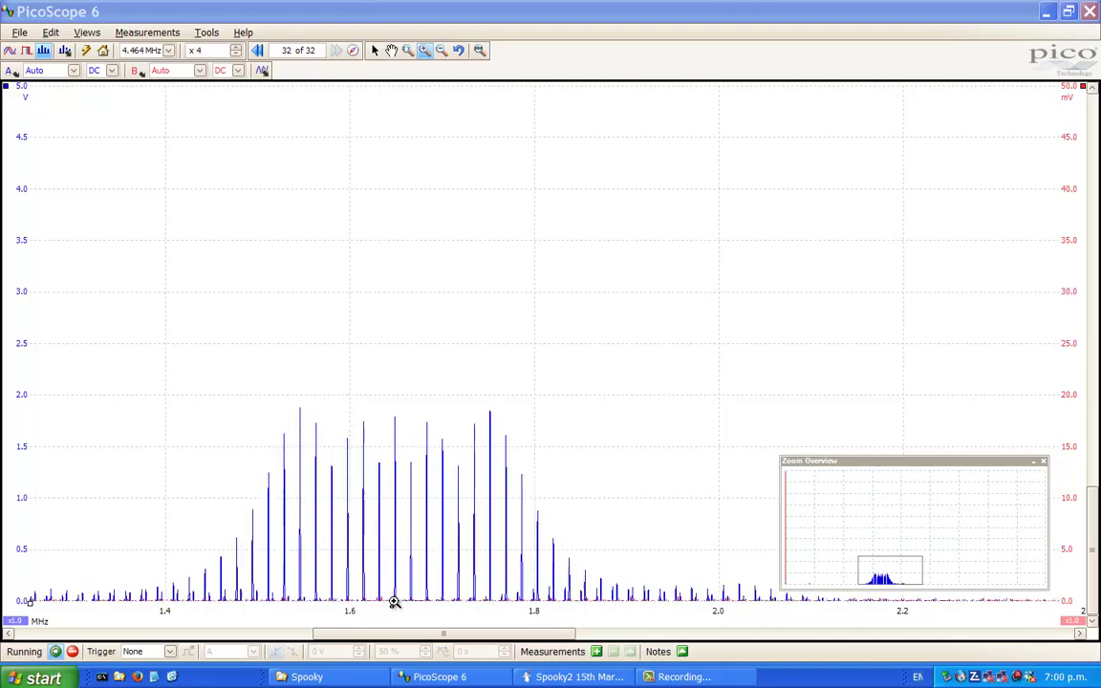
{"action": "left_click", "coordinate": [578, 677]}
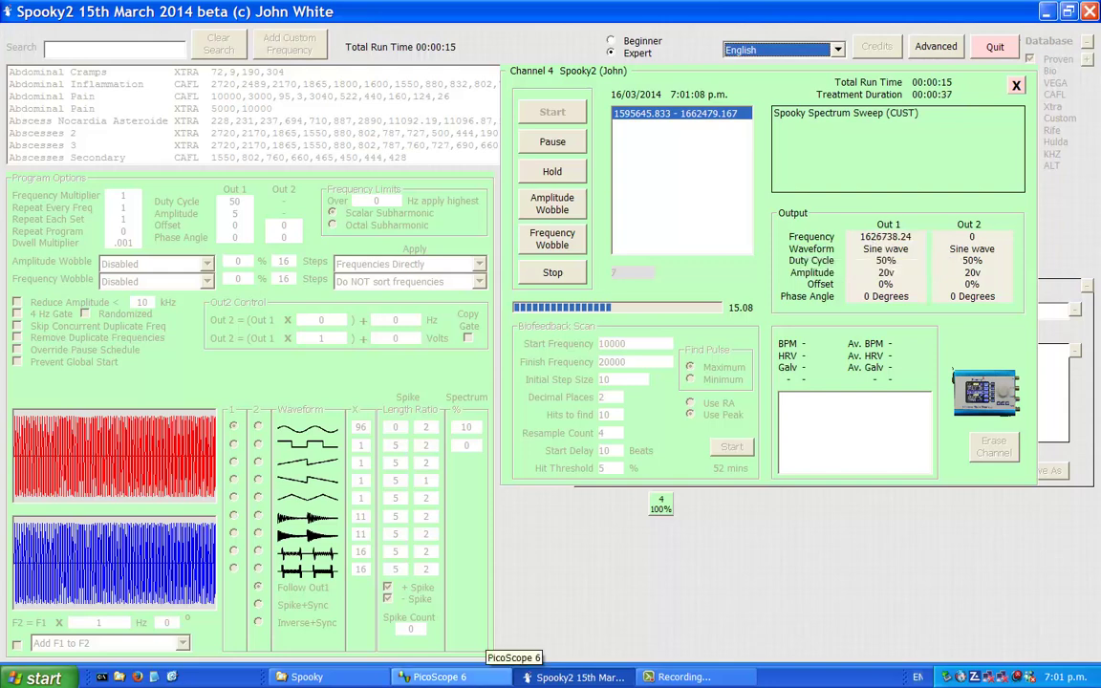
{"action": "left_click", "coordinate": [440, 677]}
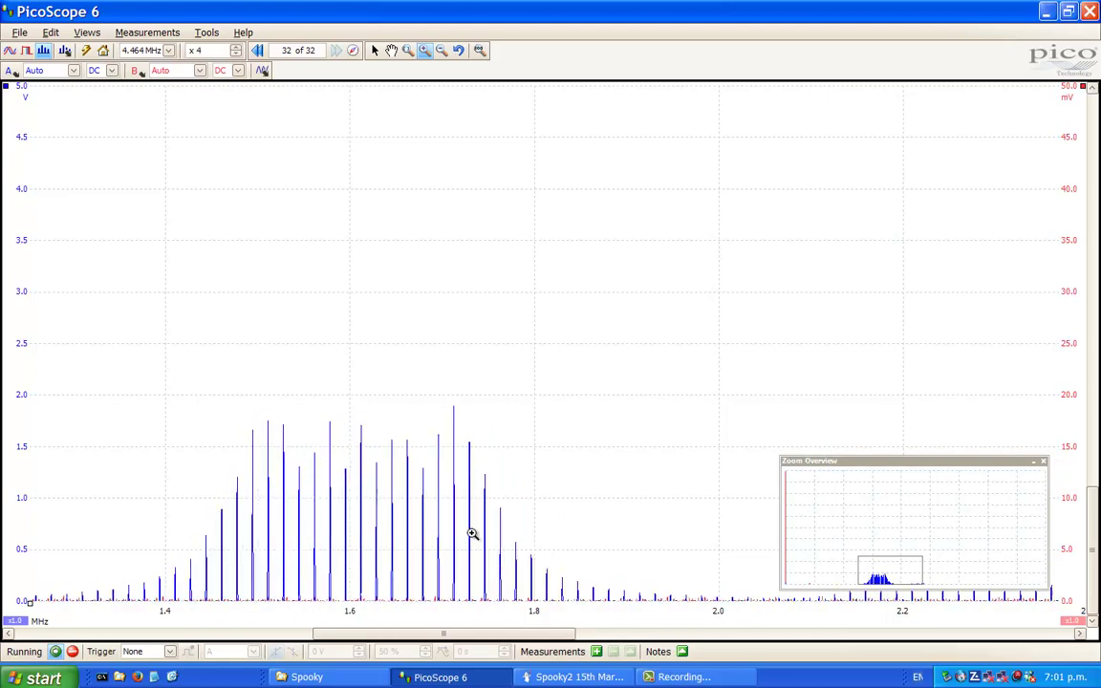
Stop Channel 4, close its window, and set Spectrum % to 3
{"action": "left_click", "coordinate": [587, 676]}
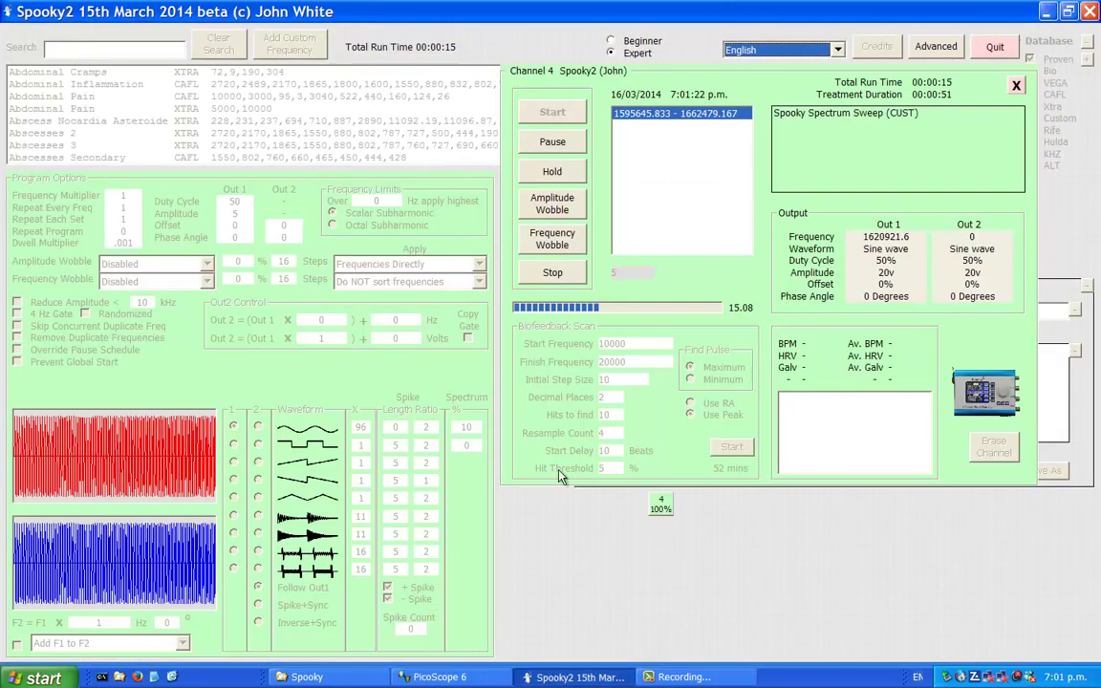
{"action": "left_click", "coordinate": [552, 275]}
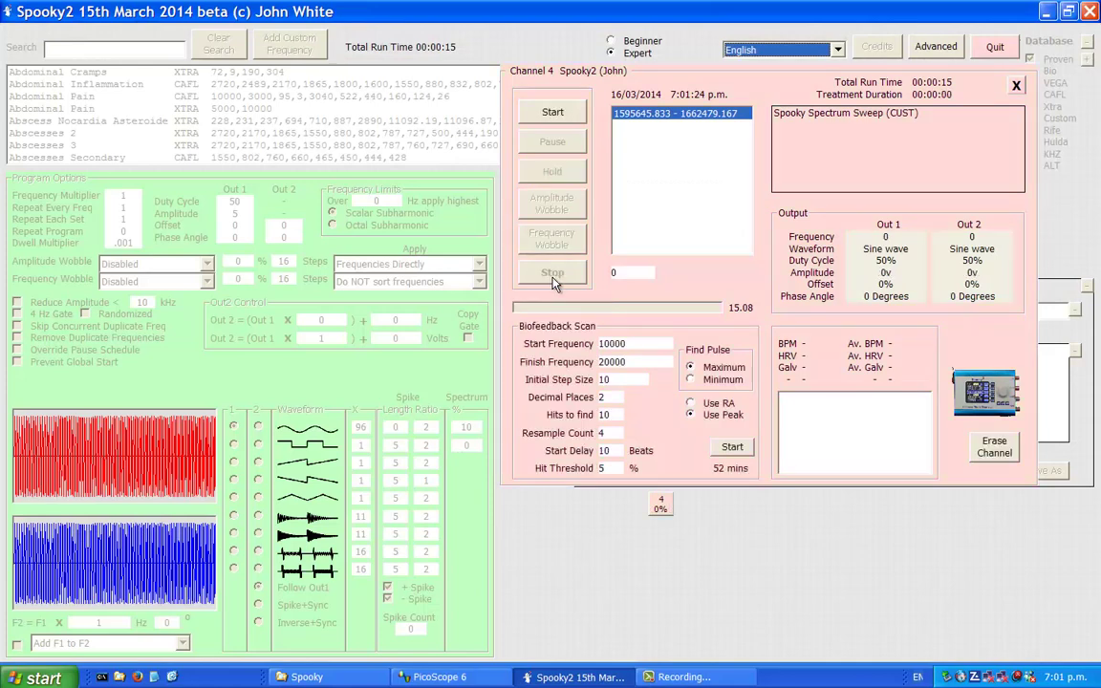
{"action": "left_click", "coordinate": [1015, 87]}
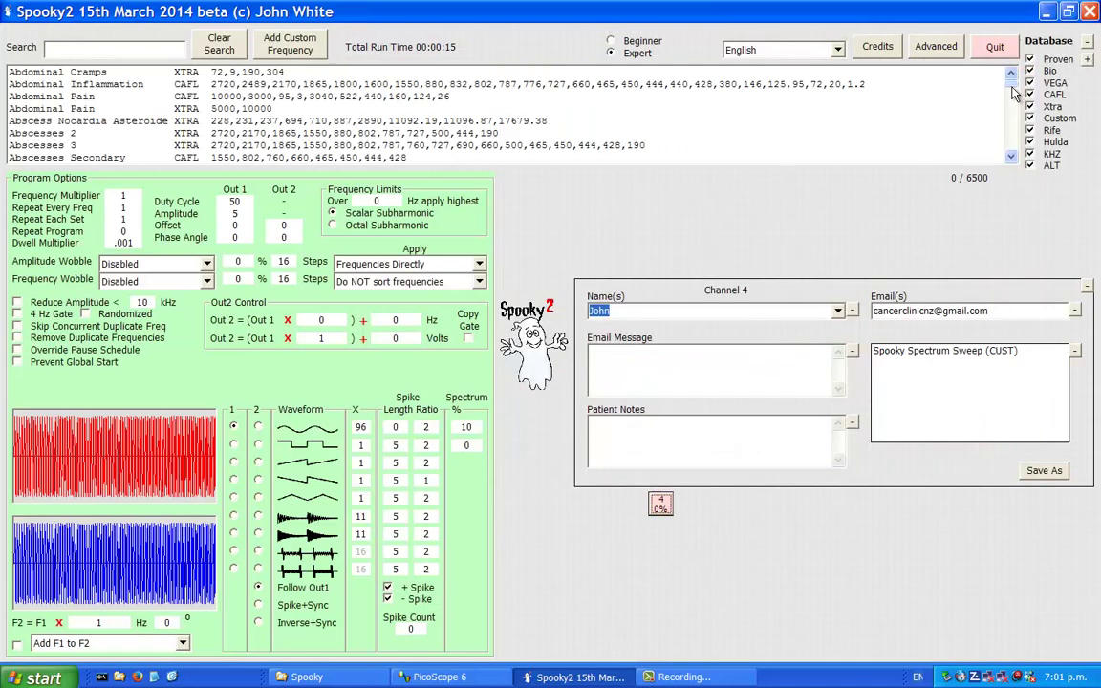
{"action": "left_click", "coordinate": [480, 427]}
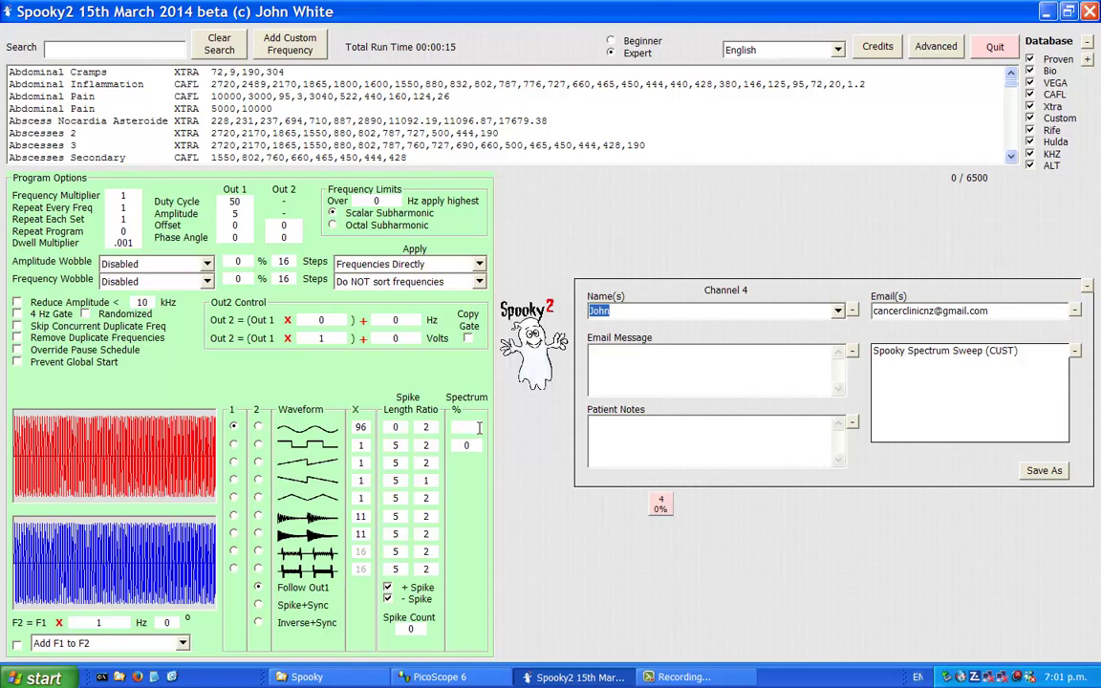
Restart the Channel 4 sweep at 3% spectrum and view it in PicoScope 6
{"action": "left_click", "coordinate": [659, 503]}
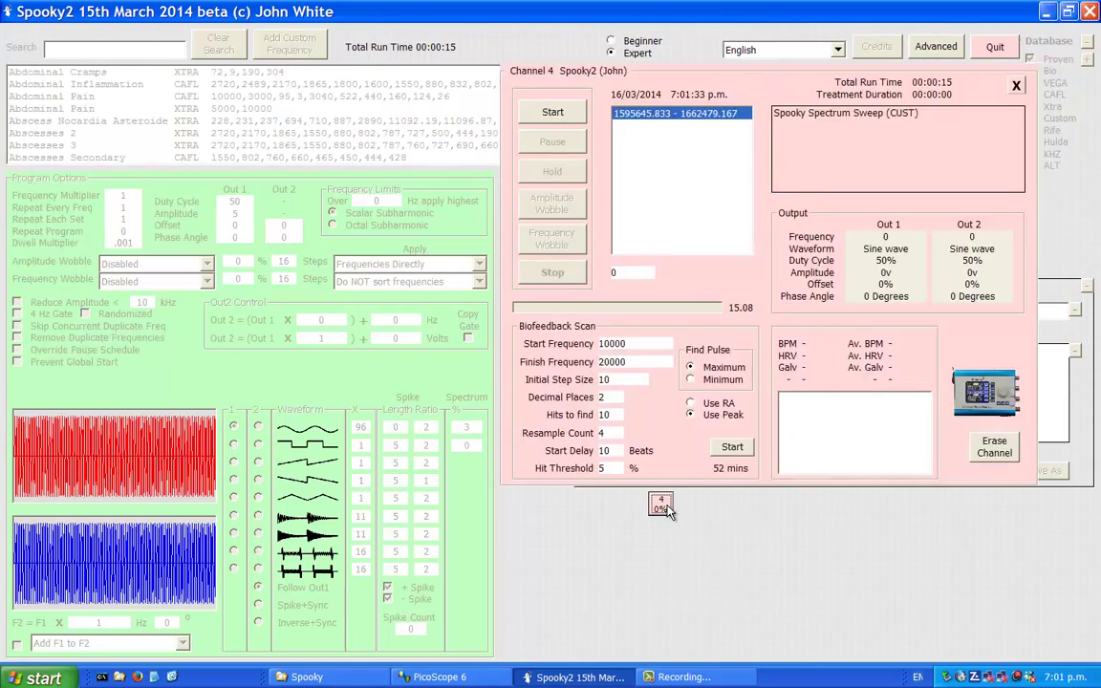
{"action": "left_click", "coordinate": [538, 114]}
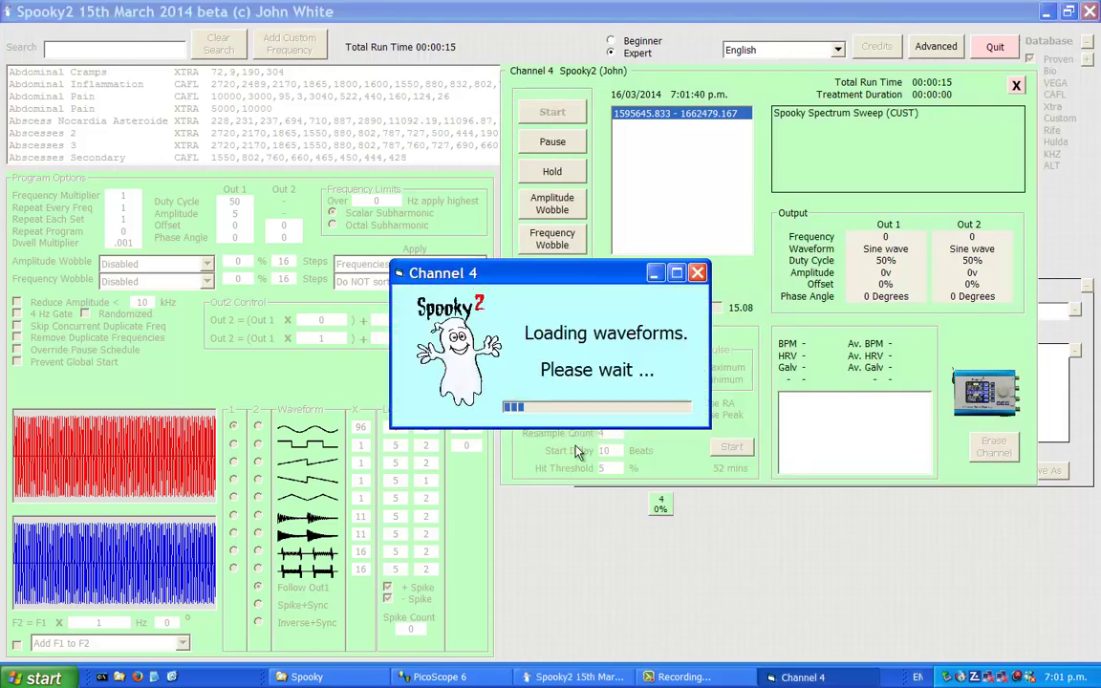
{"action": "left_click", "coordinate": [485, 676]}
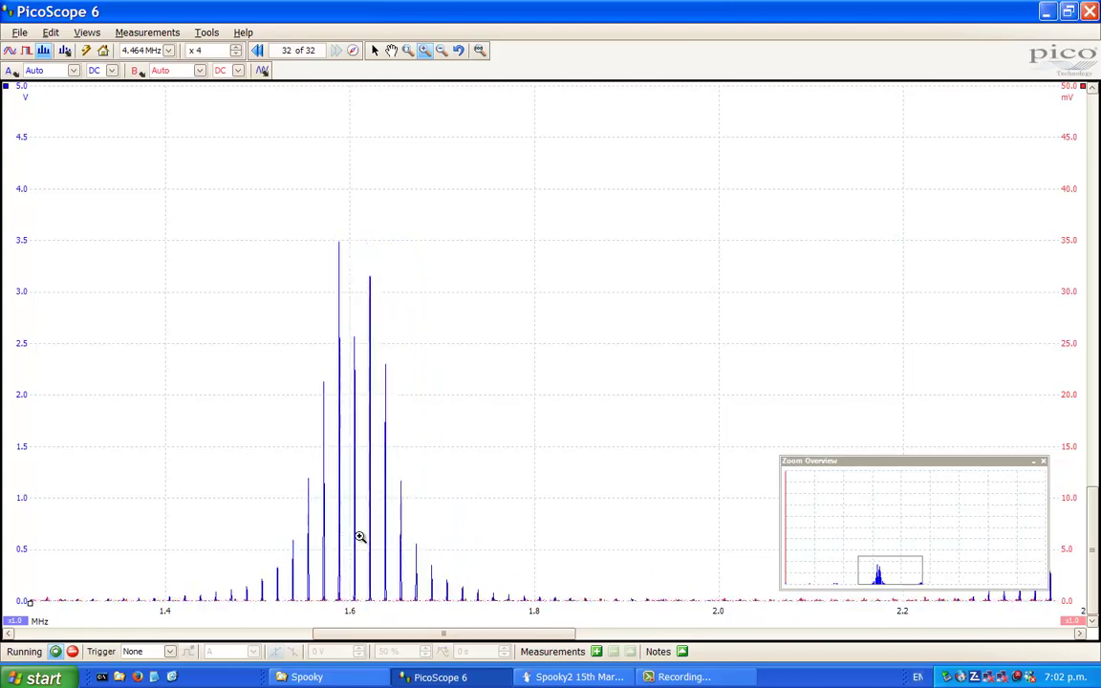
Stop the running Channel 4 sweep in Spooky2 and close its control panel
{"action": "left_click", "coordinate": [609, 677]}
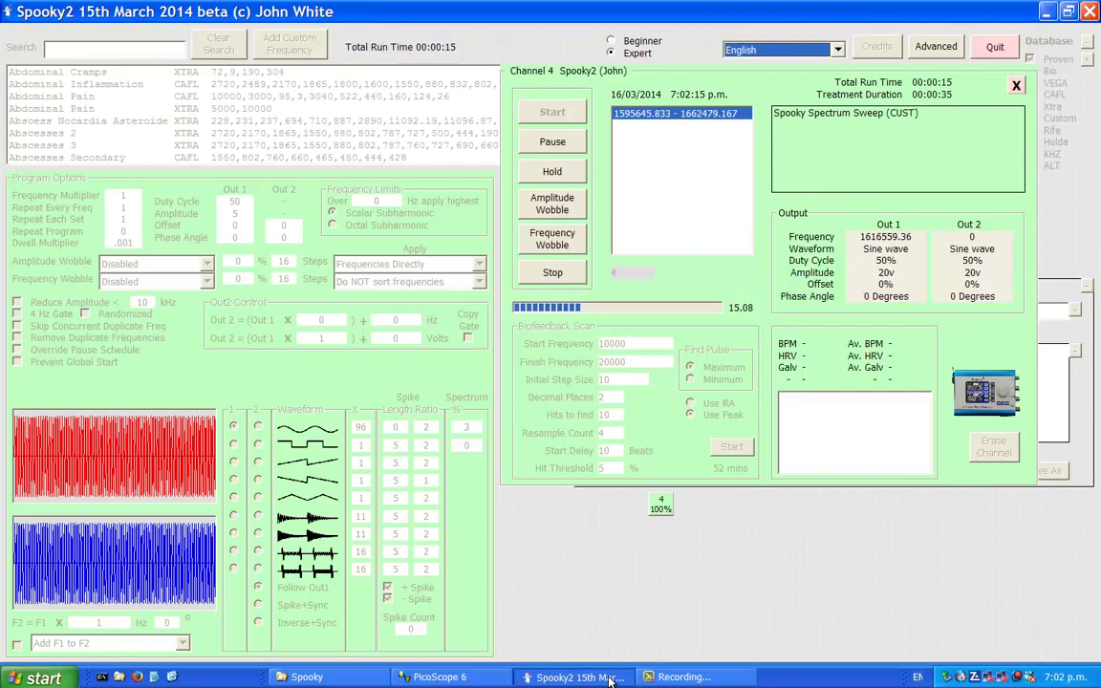
{"action": "left_click", "coordinate": [554, 274]}
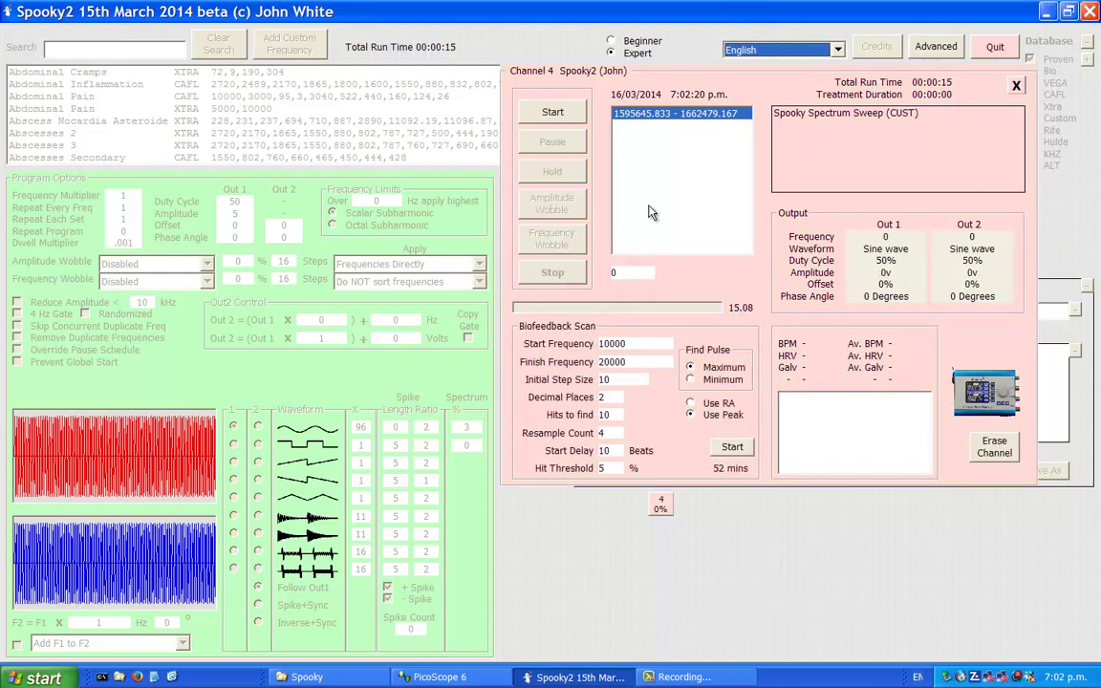
{"action": "left_click", "coordinate": [1016, 85]}
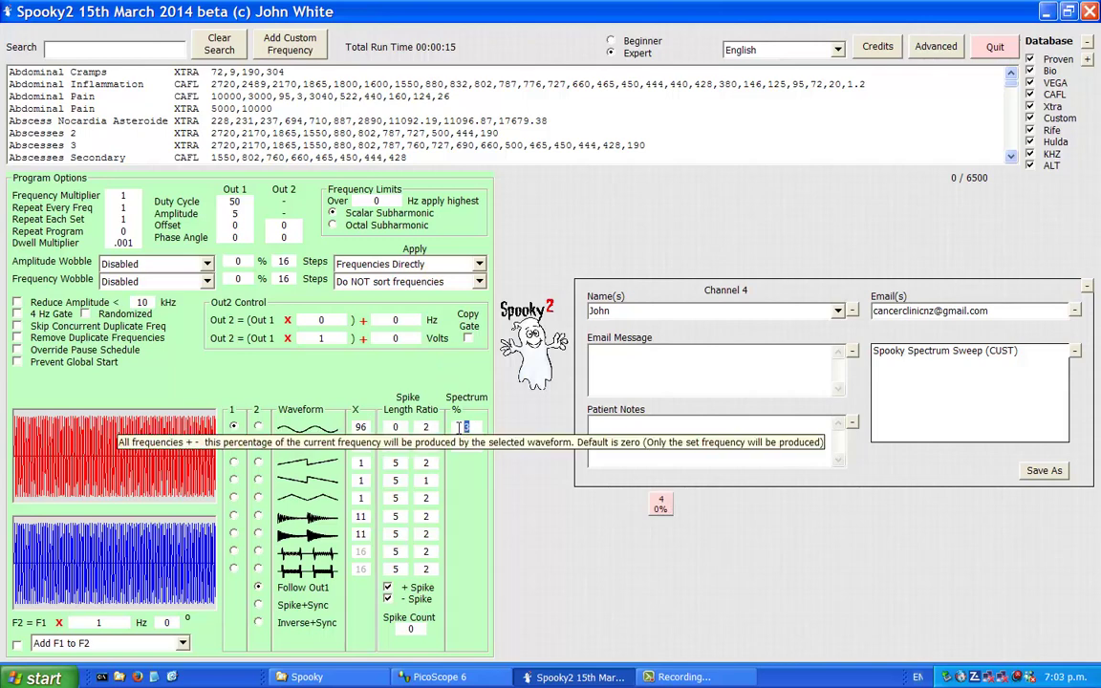
Set Out 1 Spectrum to 20% and clear the Out 2 frequency multiplier for a value of 2
{"action": "type", "text": "2"}
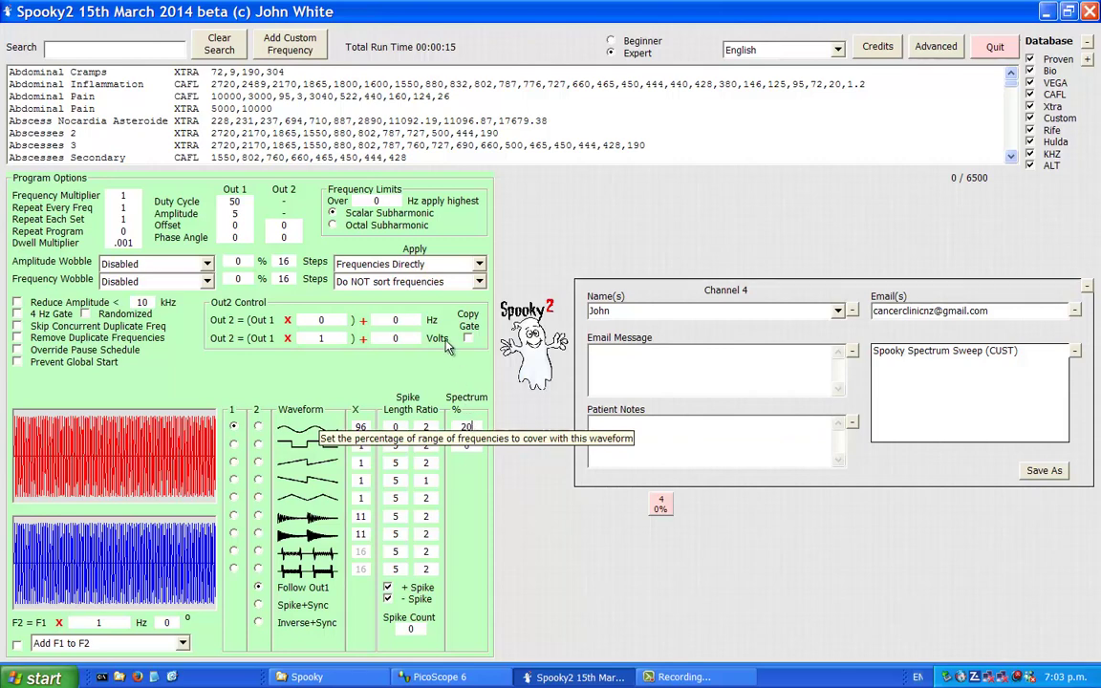
{"action": "left_click", "coordinate": [332, 321]}
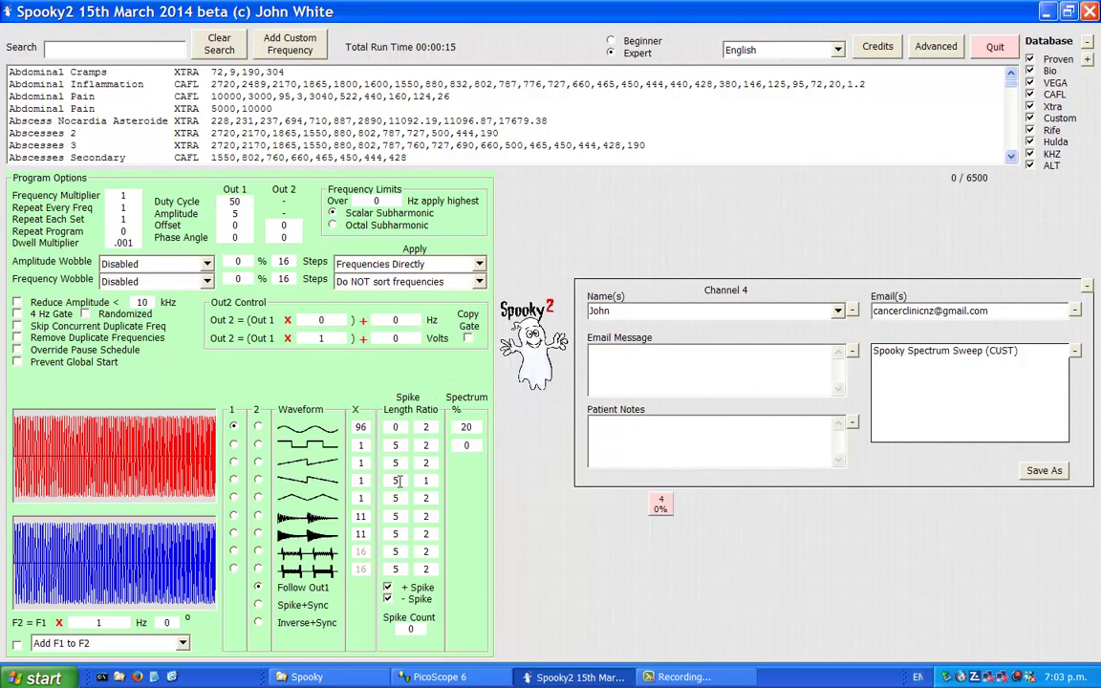
{"action": "key", "text": "BackSpace"}
Start the Channel 4 sweep at 20% spectrum with Out 2 at double Out 1's frequency
{"action": "left_click", "coordinate": [661, 503]}
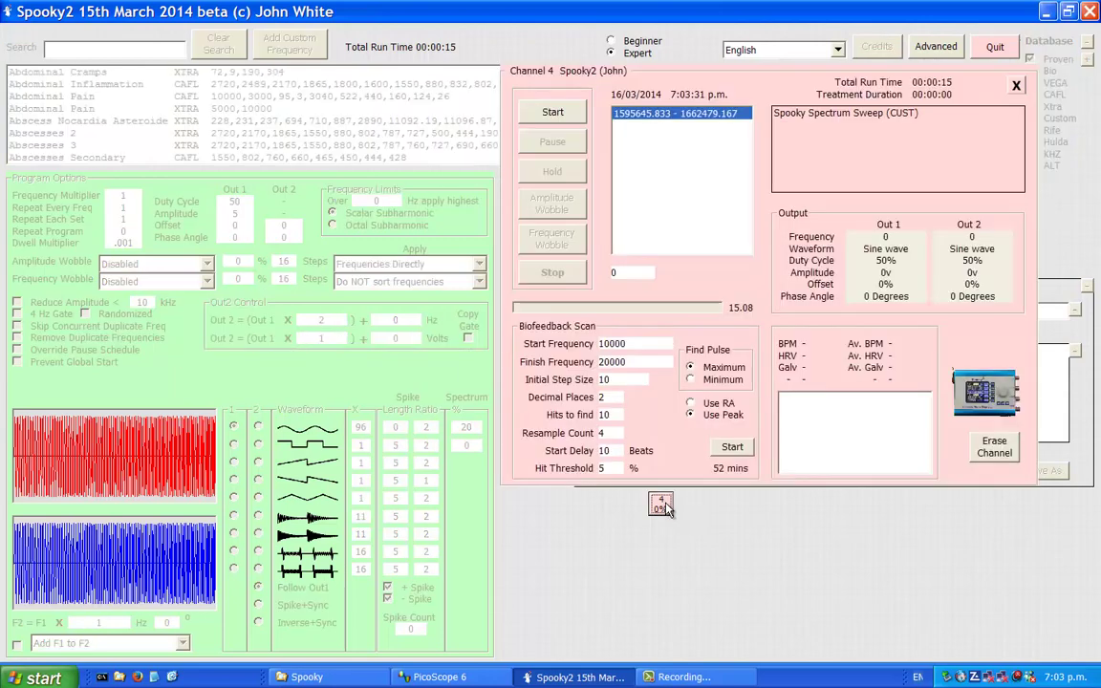
{"action": "left_click", "coordinate": [552, 113]}
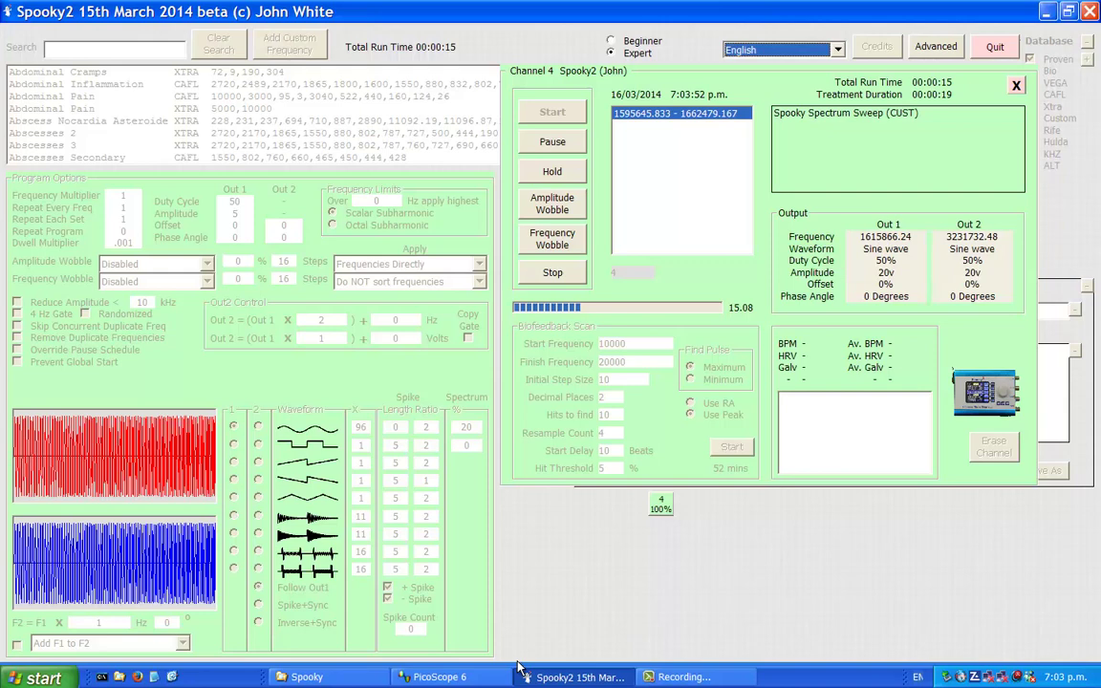
Zoom the PicoScope 6 spectrum out to x1 to show the full 0–4.5 MHz range
{"action": "left_click", "coordinate": [485, 678]}
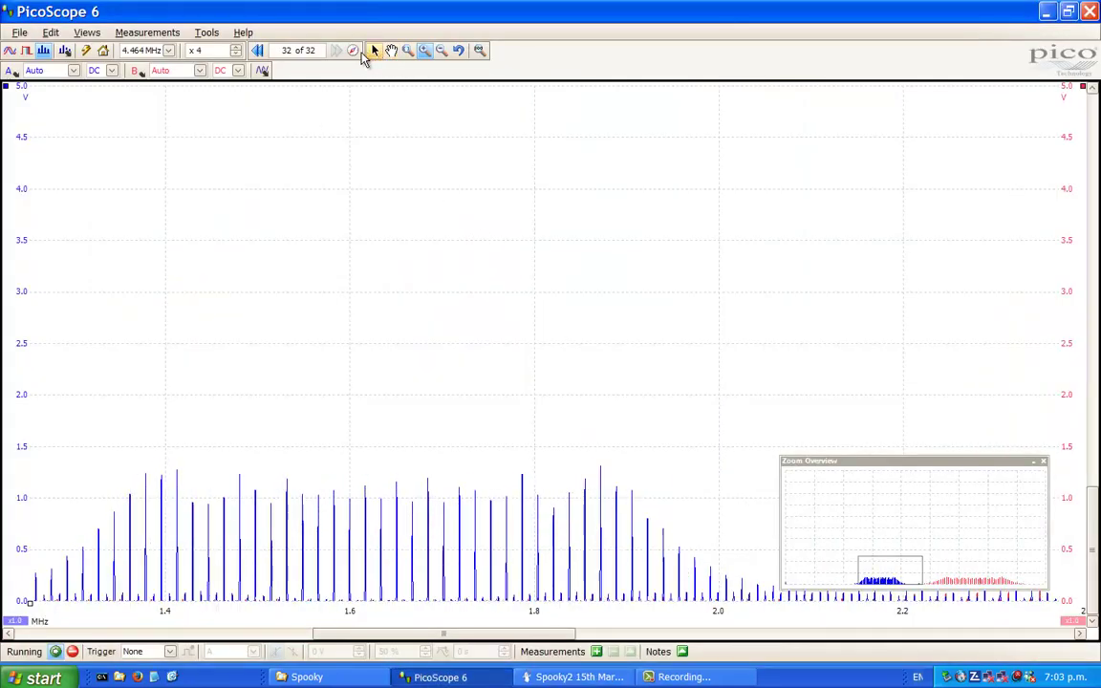
{"action": "left_click", "coordinate": [441, 50]}
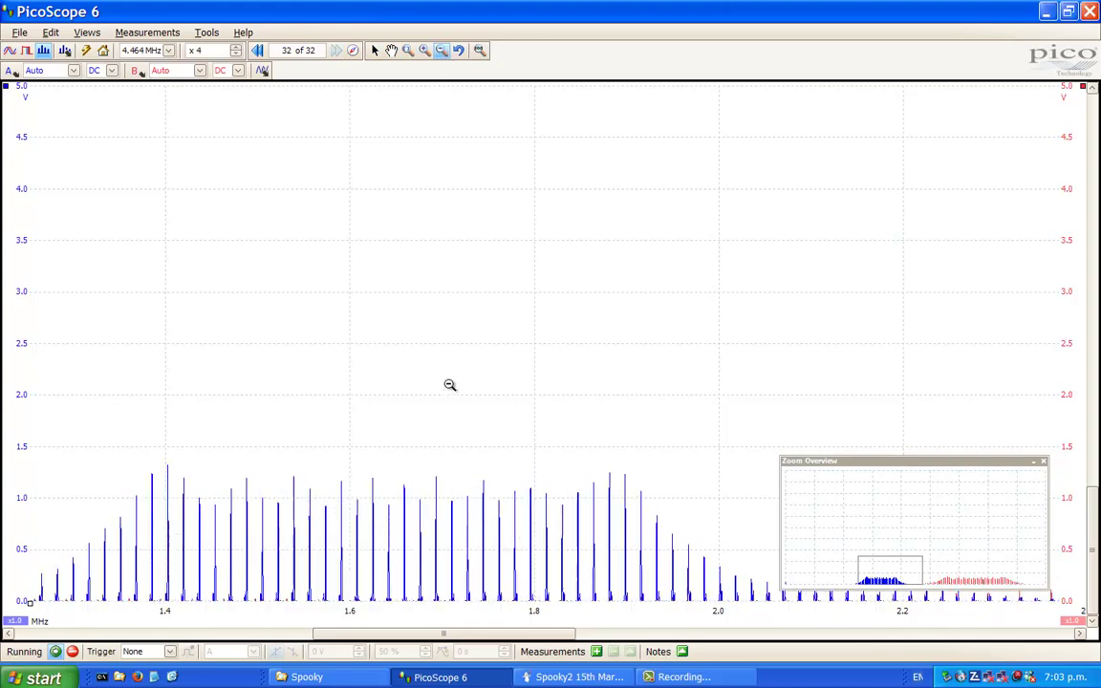
{"action": "left_click", "coordinate": [486, 458]}
{"action": "left_click", "coordinate": [486, 459]}
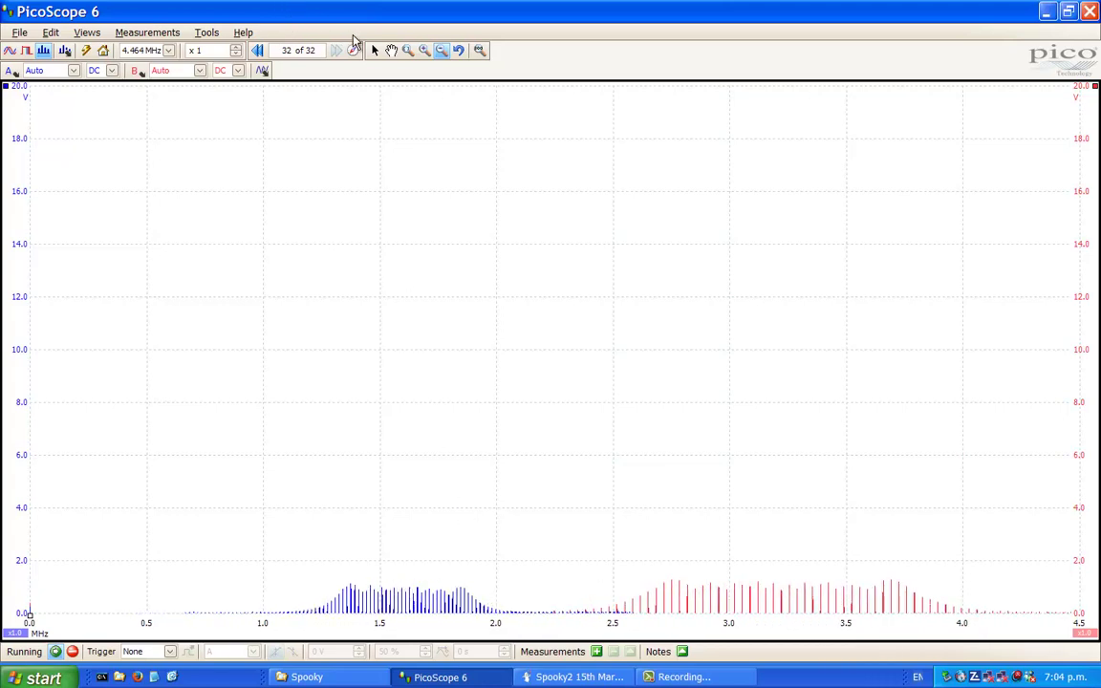
Zoom in on the red Out 2 band near 3.2 MHz, scroll left, then return to Spooky2
{"action": "left_click", "coordinate": [427, 53]}
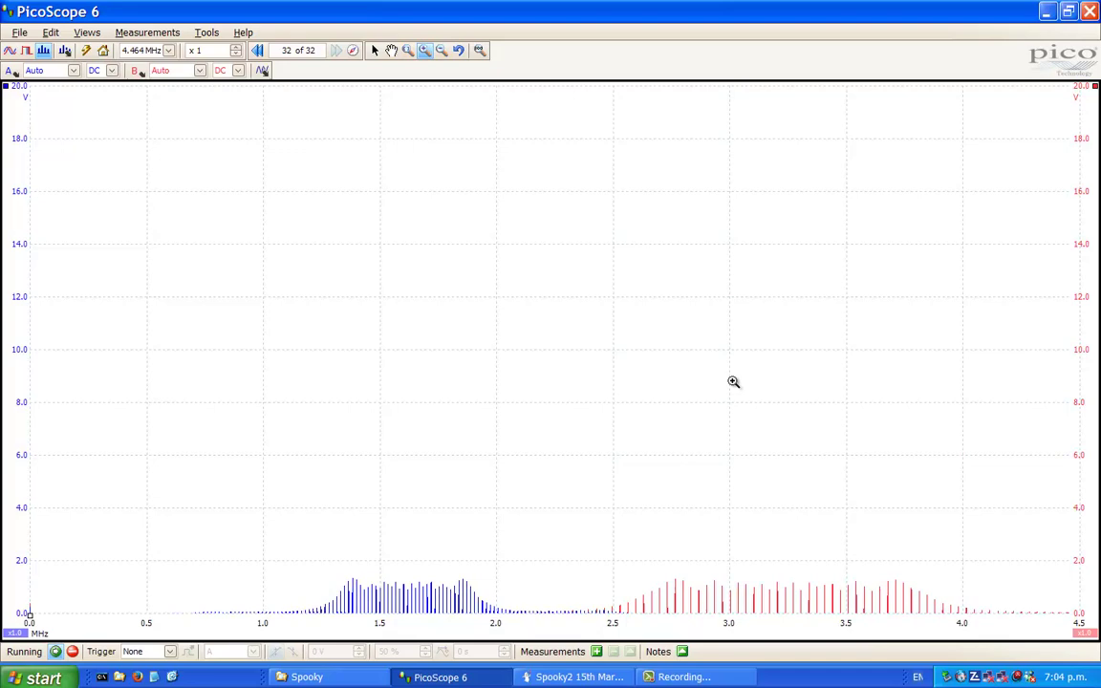
{"action": "left_click", "coordinate": [789, 593]}
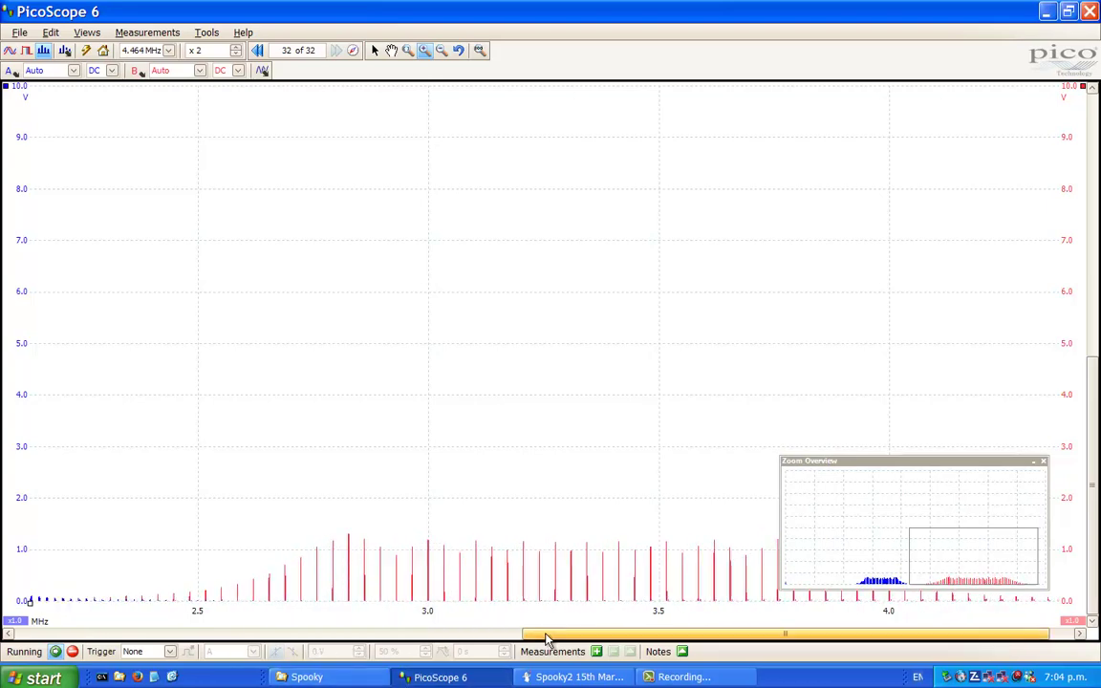
{"action": "left_click_drag", "start_coordinate": [538, 638], "coordinate": [295, 640]}
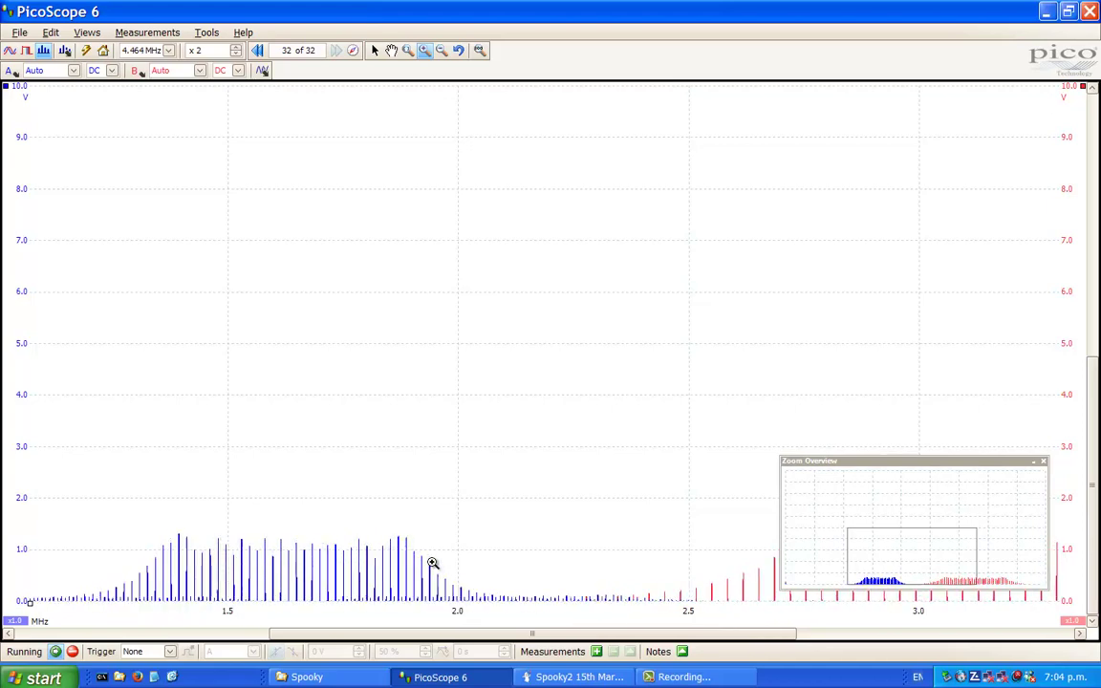
{"action": "left_click", "coordinate": [623, 676]}
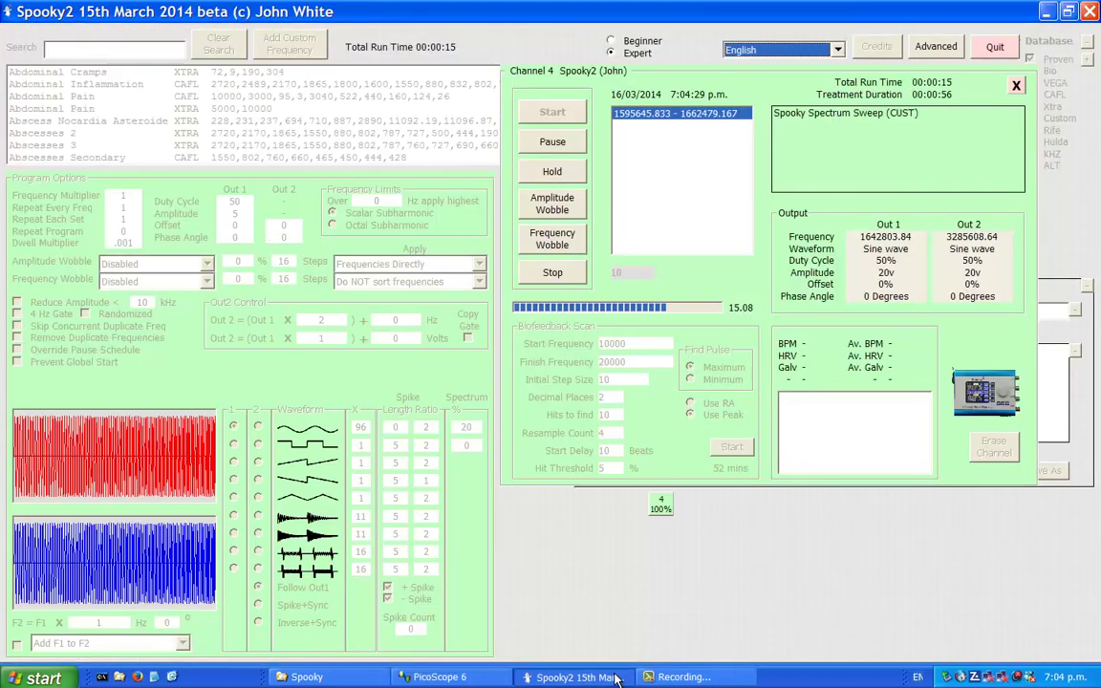
Stop and close Channel 4, then change the Out 2 frequency multiplier from 2 to -1
{"action": "left_click", "coordinate": [552, 273]}
{"action": "left_click", "coordinate": [1016, 86]}
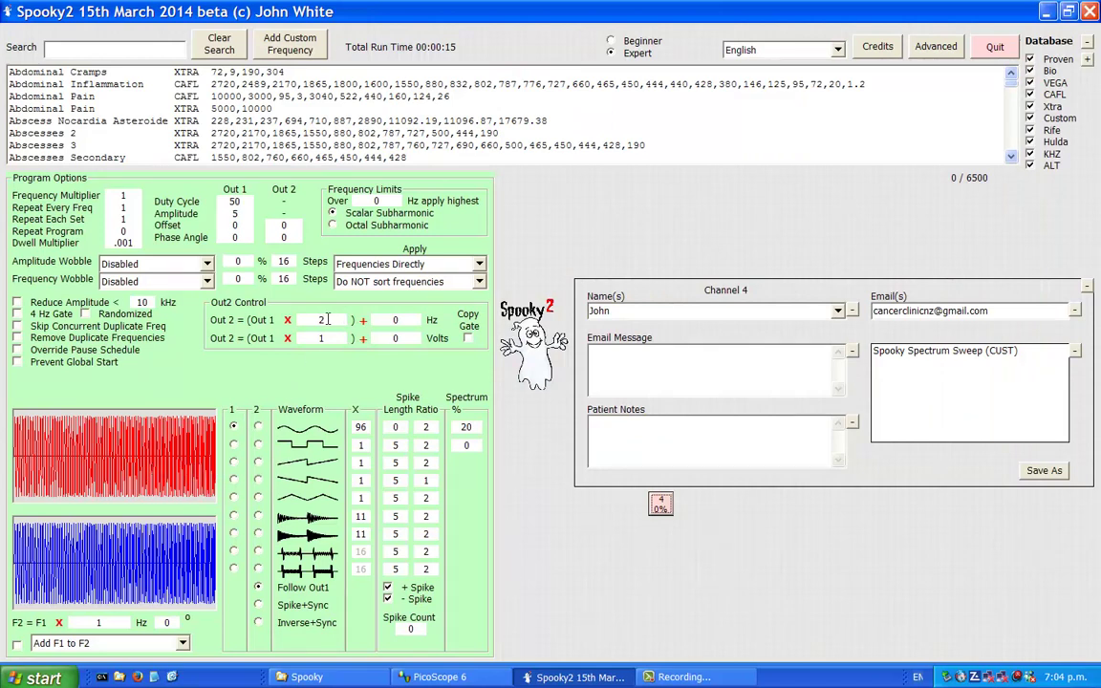
{"action": "left_click_drag", "start_coordinate": [325, 319], "coordinate": [311, 320]}
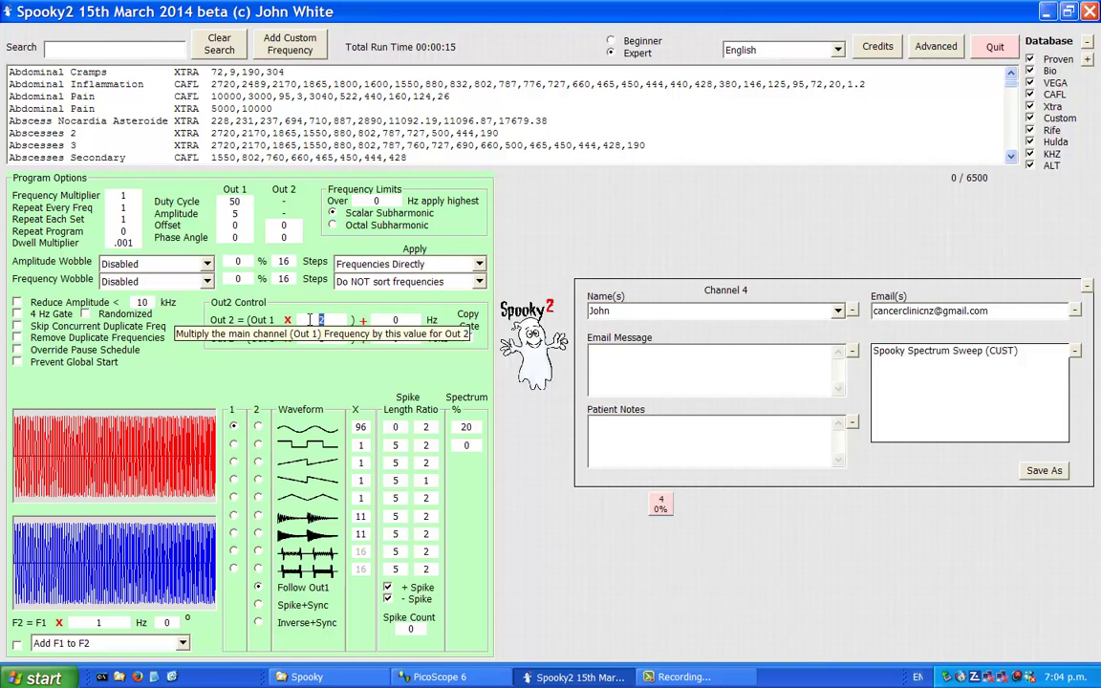
{"action": "type", "text": "-1"}
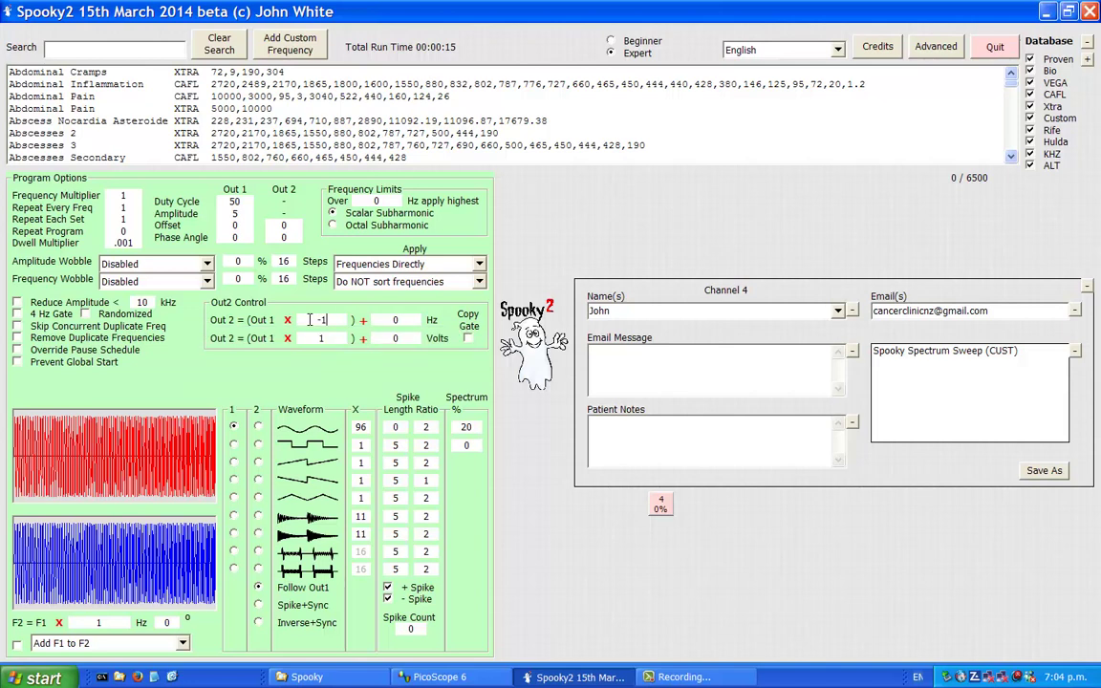
{"action": "left_click", "coordinate": [406, 319]}
Enter 324958.83 Hz as Out 2's added offset on top of Out 1 × -1
{"action": "left_click", "coordinate": [663, 507]}
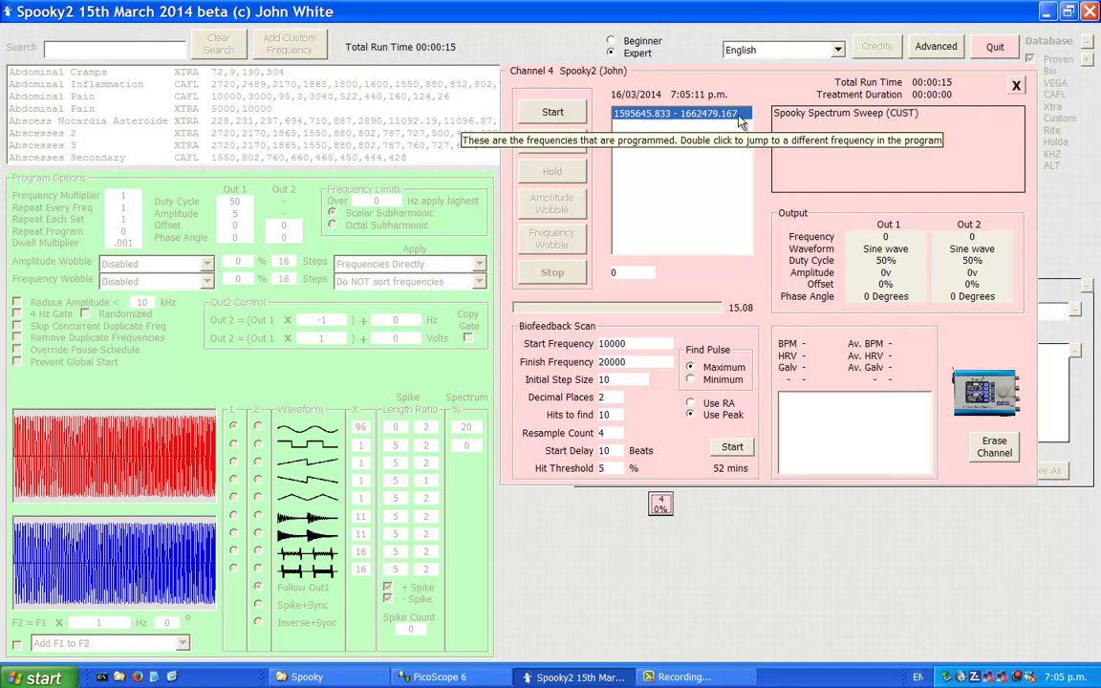
{"action": "left_click", "coordinate": [1016, 86]}
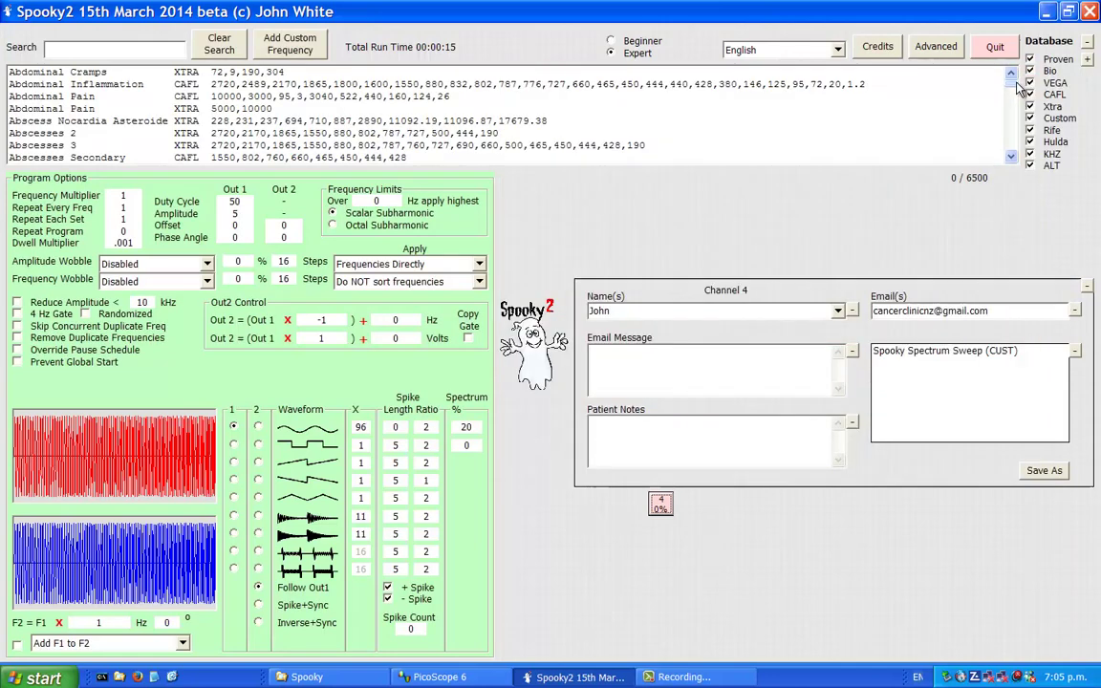
{"action": "left_click", "coordinate": [394, 320]}
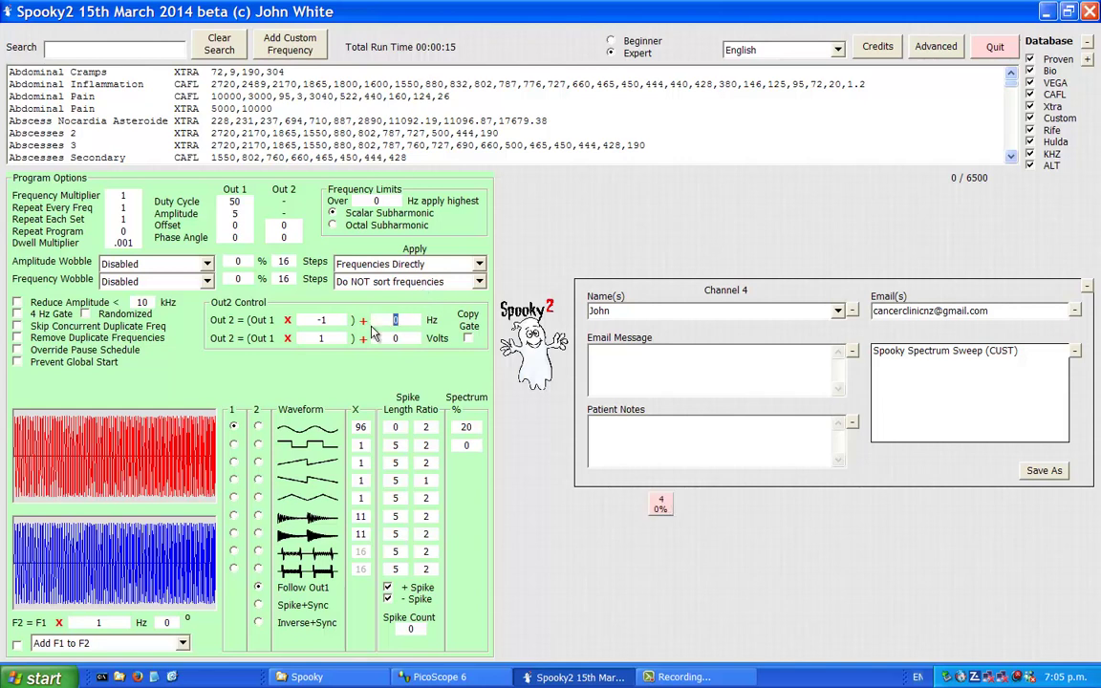
{"action": "type", "text": "3324958"}
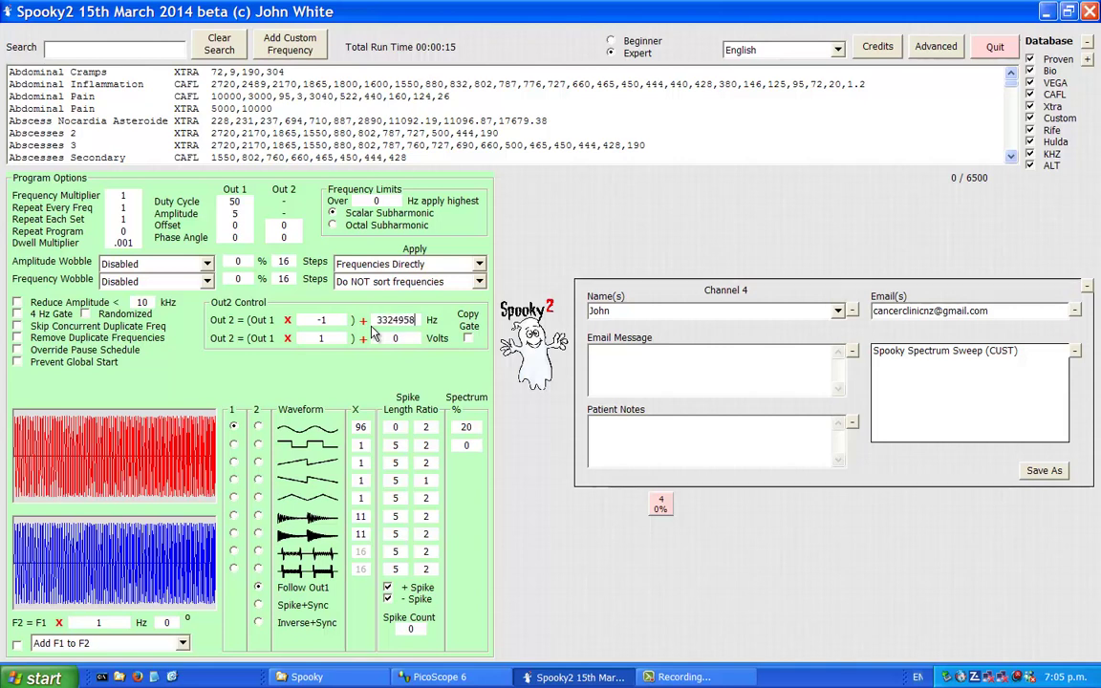
{"action": "type", "text": ".83"}
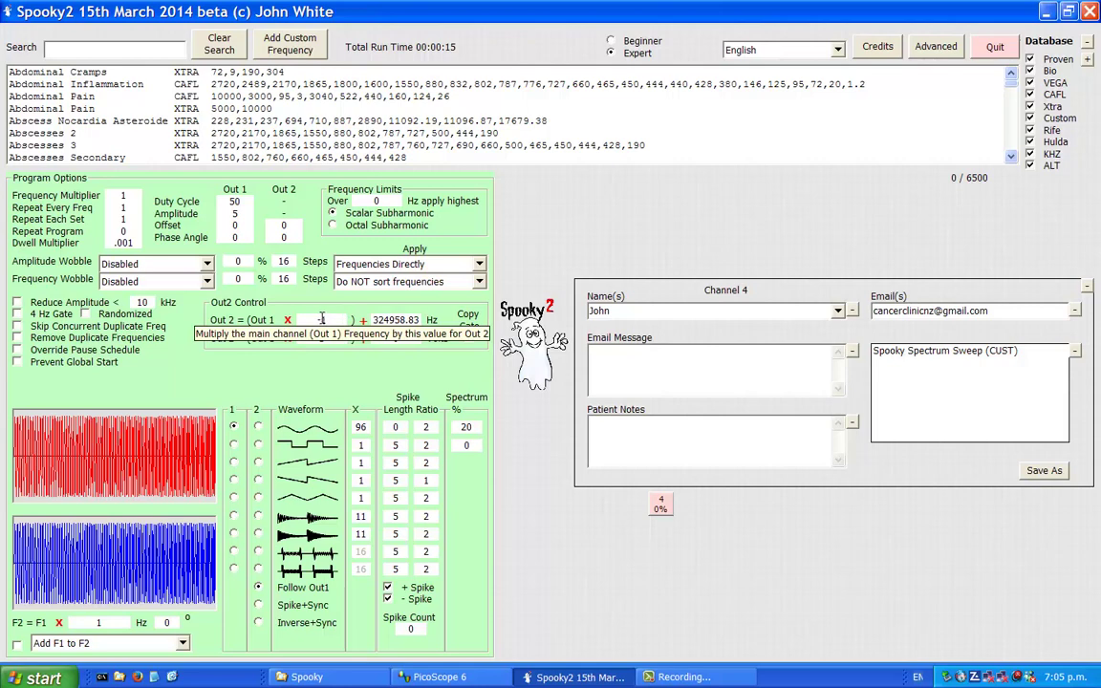
Start channel 4's sweep and magnify PicoScope's spectrum to x8 around 1.3–1.8 MHz
{"action": "left_click", "coordinate": [662, 505]}
{"action": "left_click", "coordinate": [553, 112]}
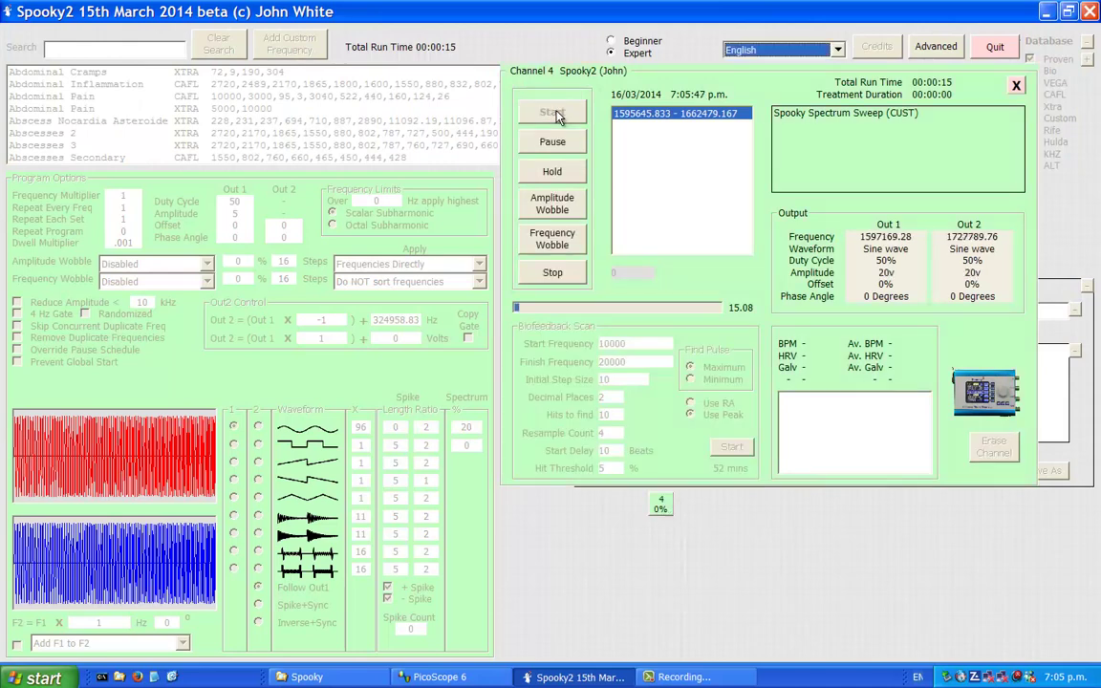
{"action": "left_click", "coordinate": [470, 676]}
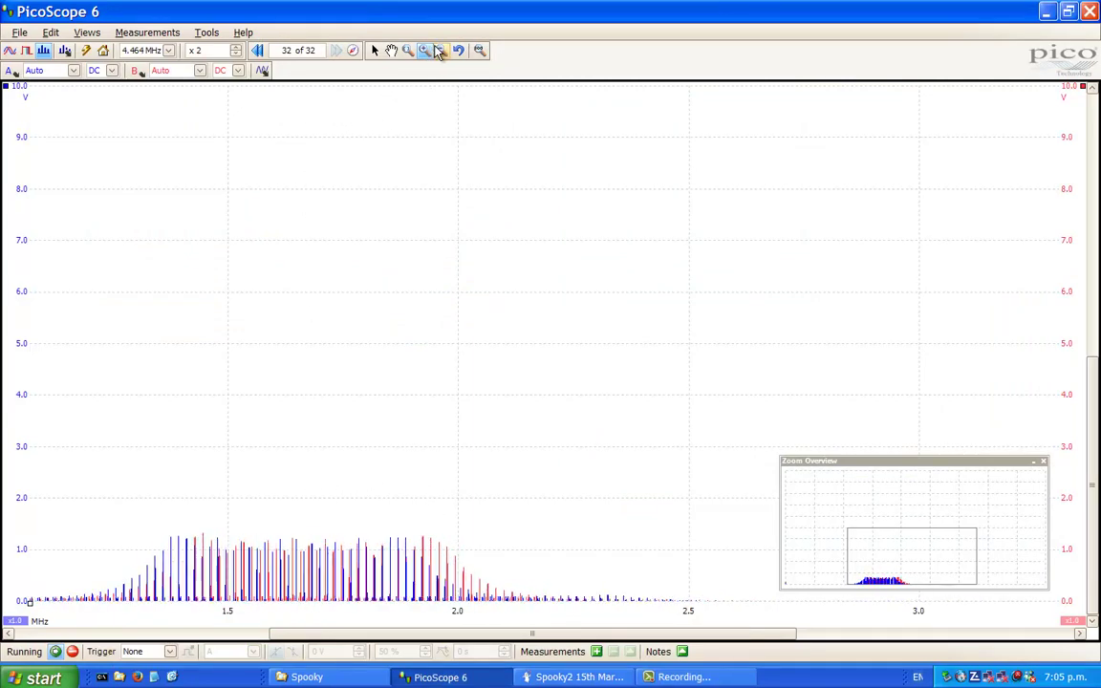
{"action": "left_click", "coordinate": [304, 558]}
{"action": "left_click", "coordinate": [457, 521]}
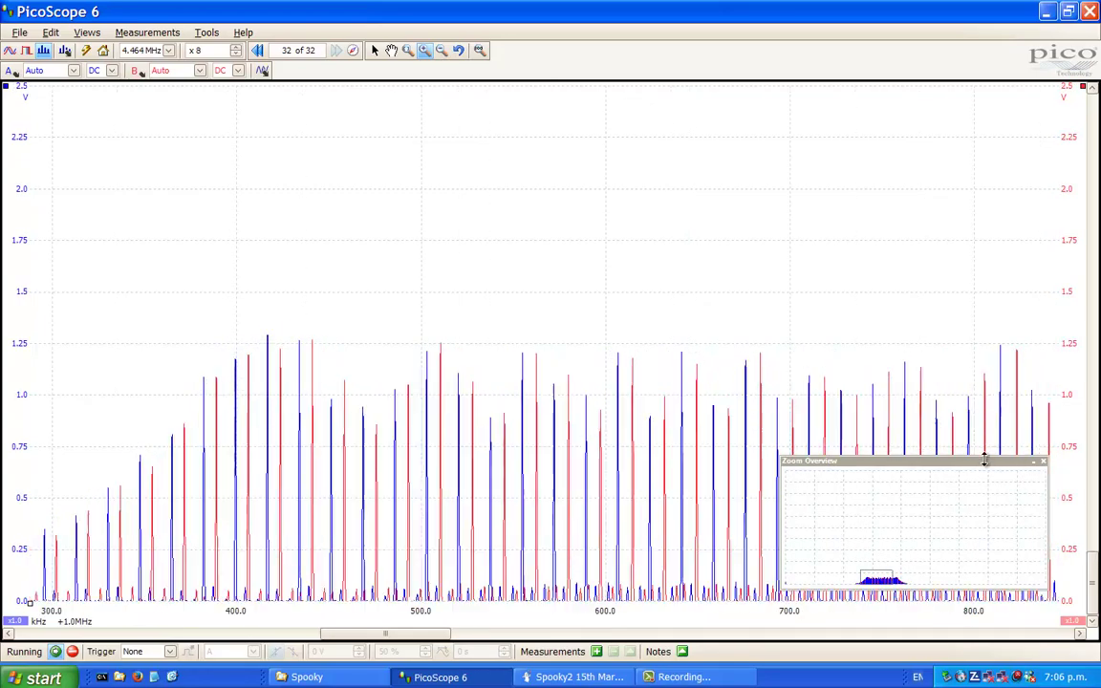
{"action": "left_click_drag", "start_coordinate": [984, 463], "coordinate": [882, 166]}
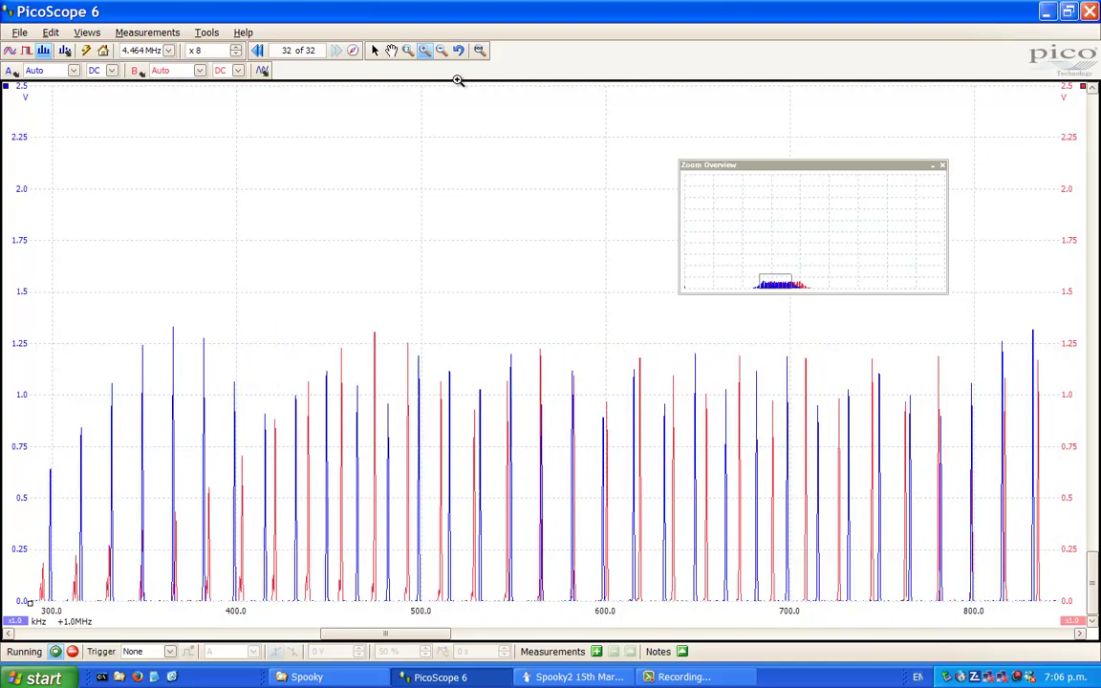
Zoom the PicoScope spectrum out from x8 to x2 and recentre the view on the peaks
{"action": "left_click", "coordinate": [440, 54]}
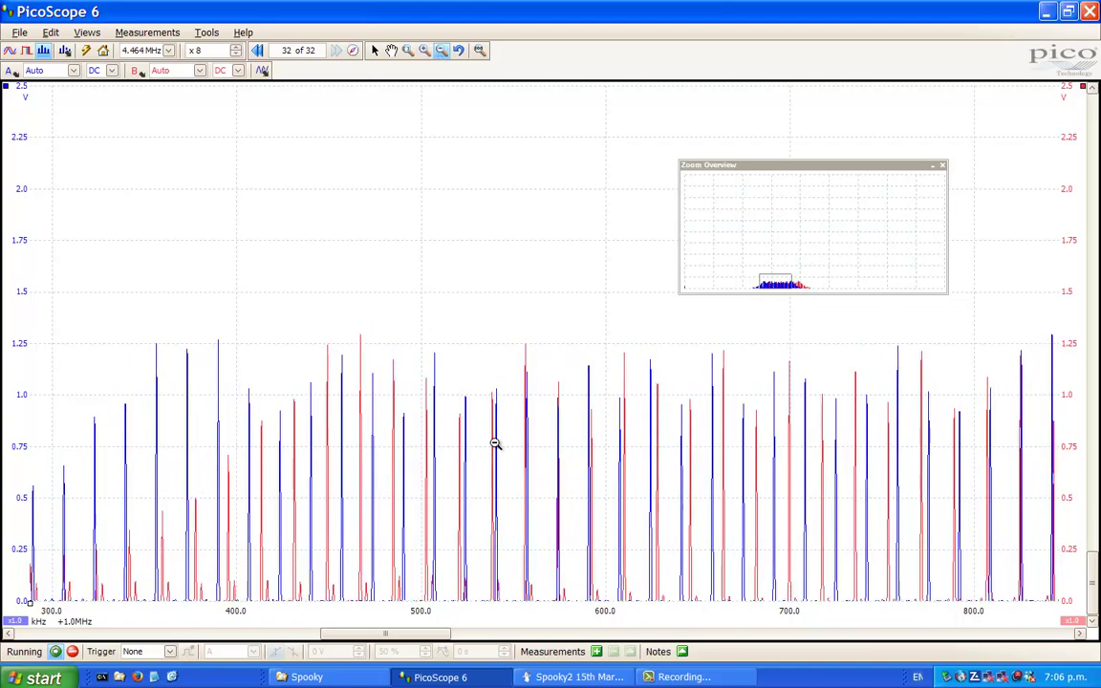
{"action": "left_click", "coordinate": [495, 444]}
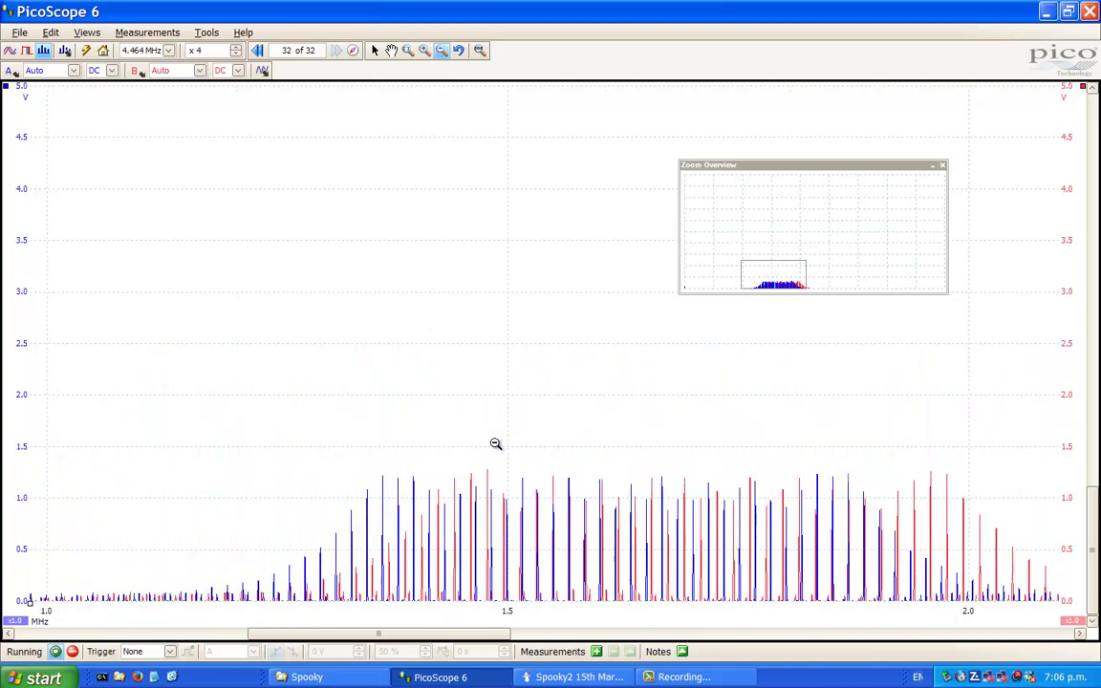
{"action": "left_click", "coordinate": [495, 443]}
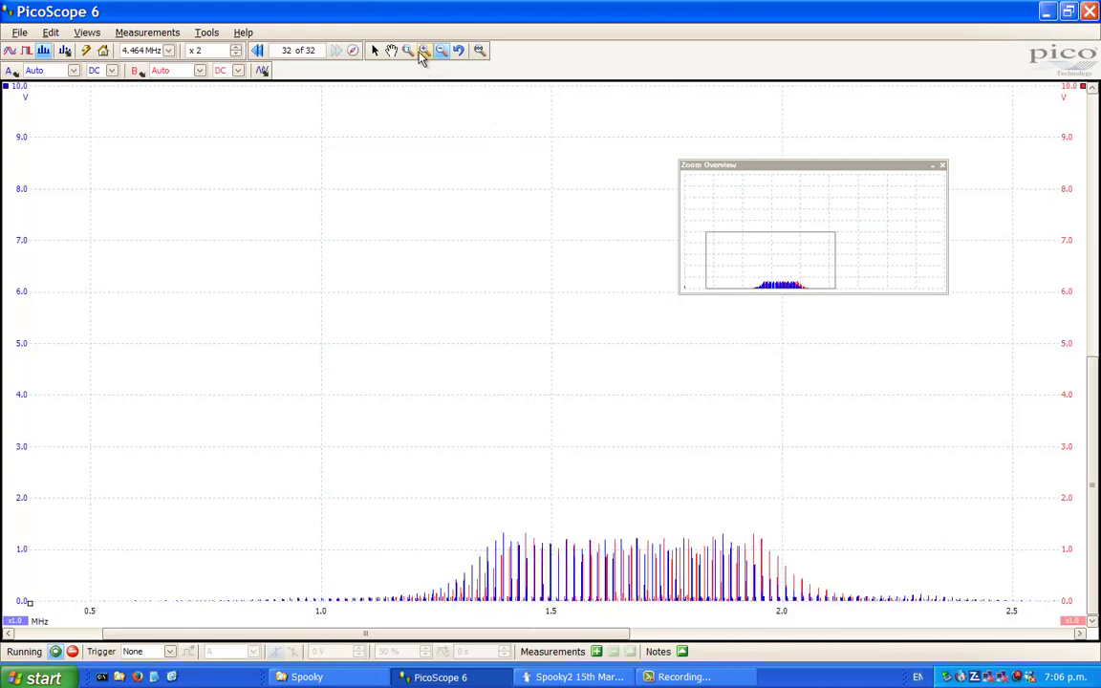
{"action": "left_click", "coordinate": [404, 53]}
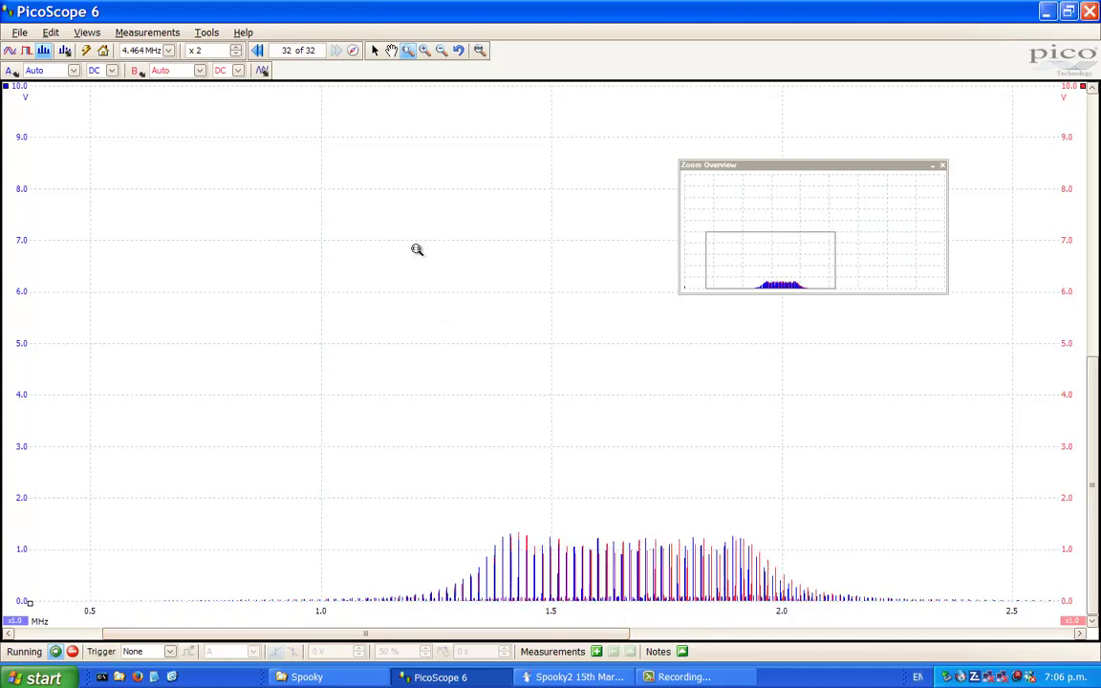
{"action": "left_click", "coordinate": [442, 53]}
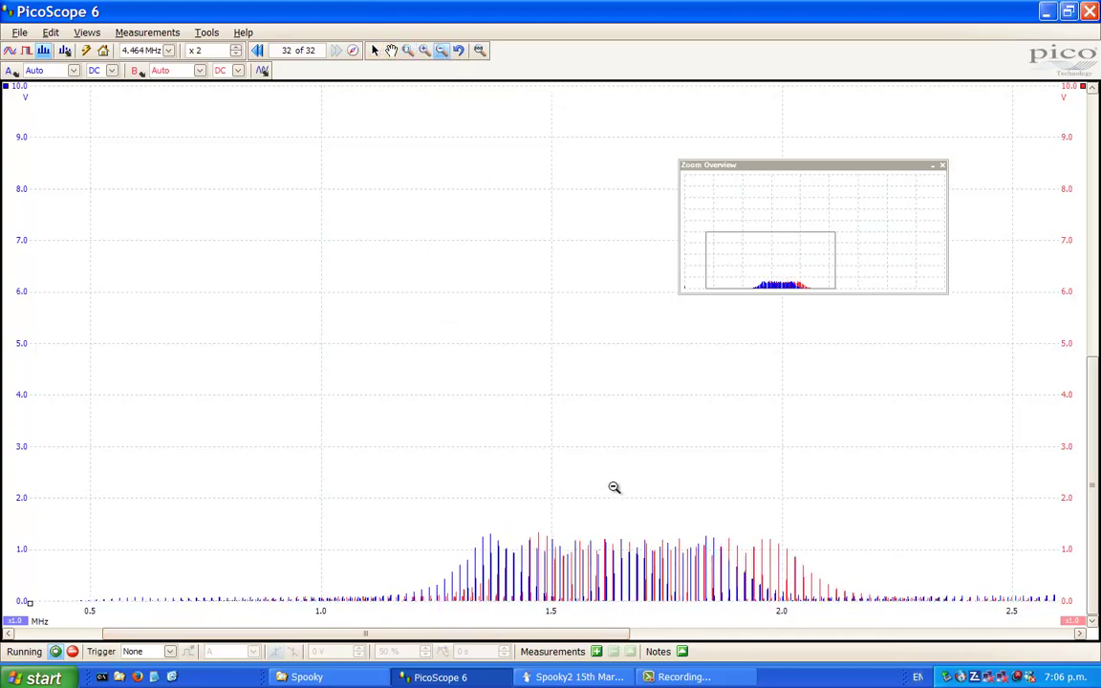
{"action": "left_click_drag", "start_coordinate": [569, 633], "coordinate": [599, 637]}
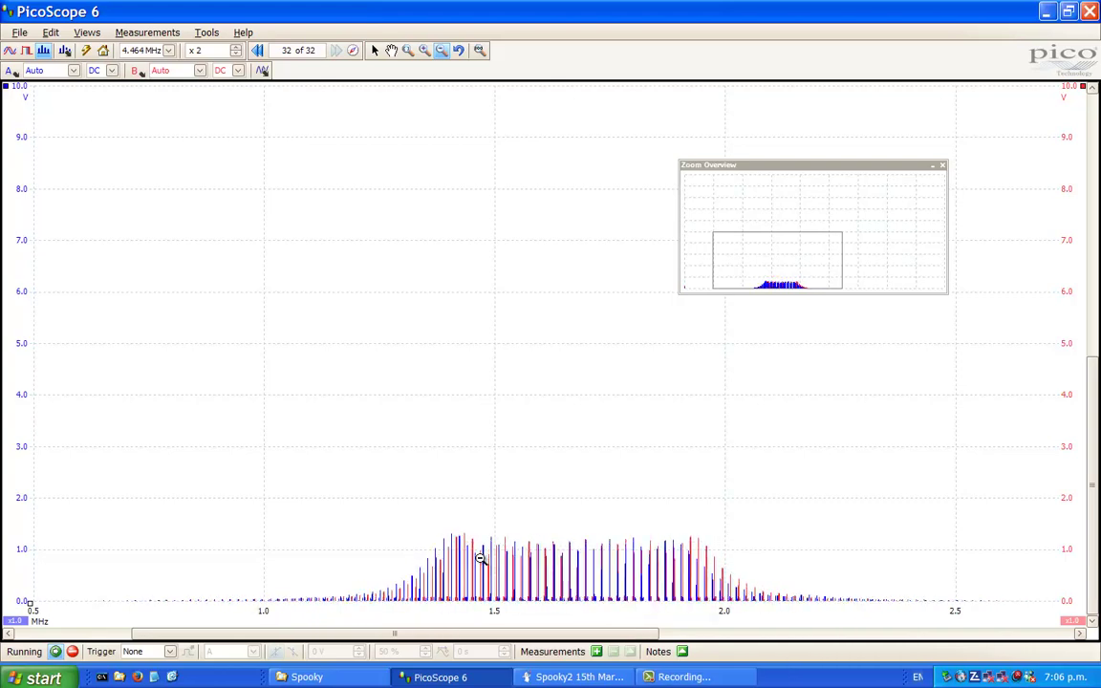
Stop channel 4, set the first-row Spectrum % to 100, and restart the sweep
{"action": "left_click", "coordinate": [573, 677]}
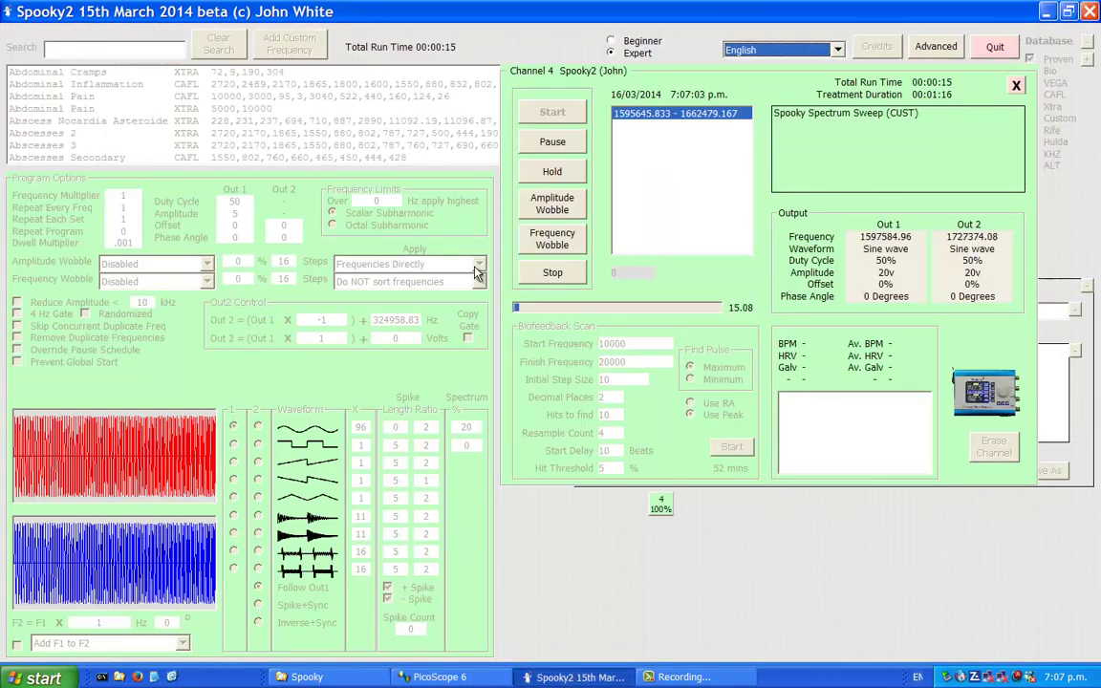
{"action": "left_click", "coordinate": [552, 273]}
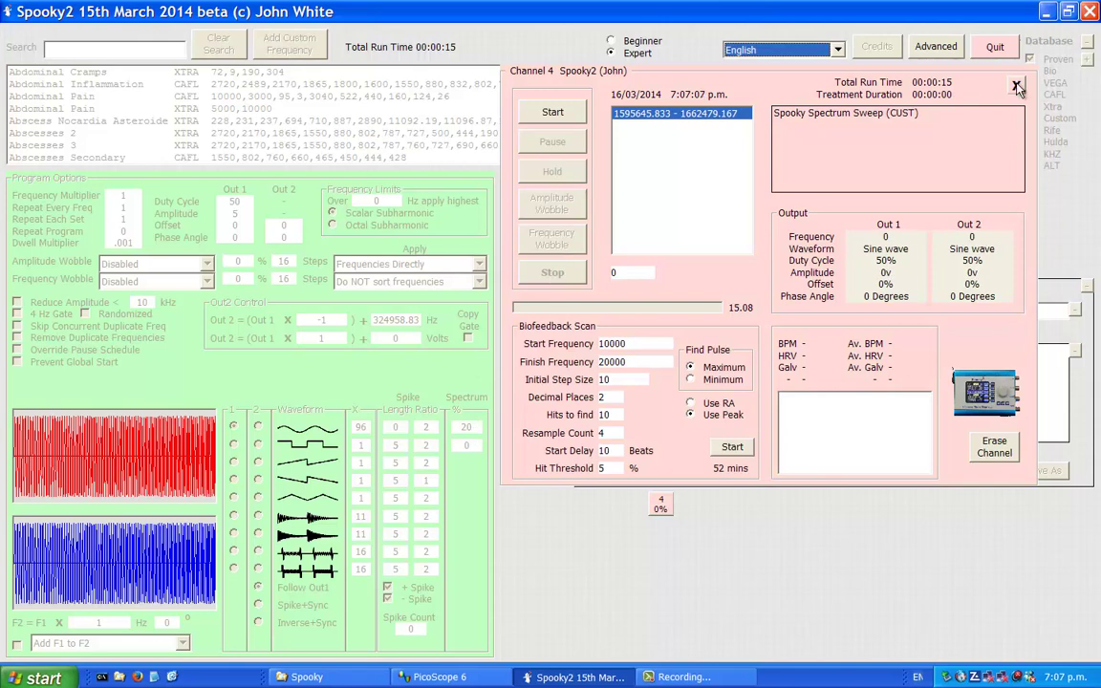
{"action": "double_click", "coordinate": [466, 426]}
{"action": "type", "text": "1"}
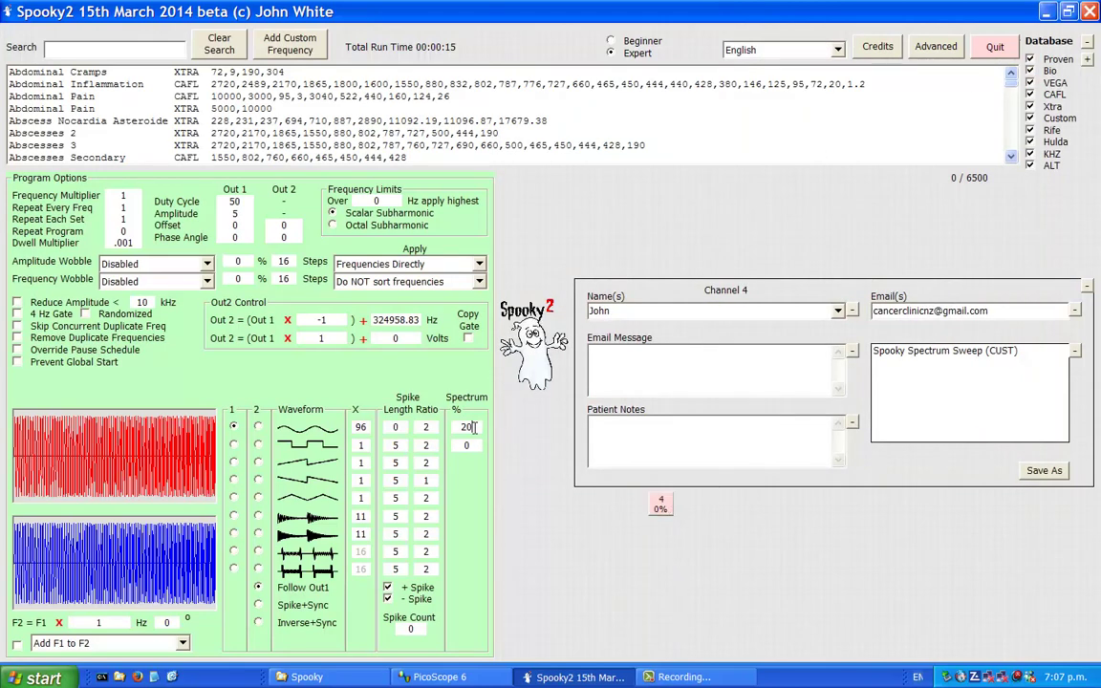
{"action": "type", "text": "100"}
{"action": "left_click", "coordinate": [660, 506]}
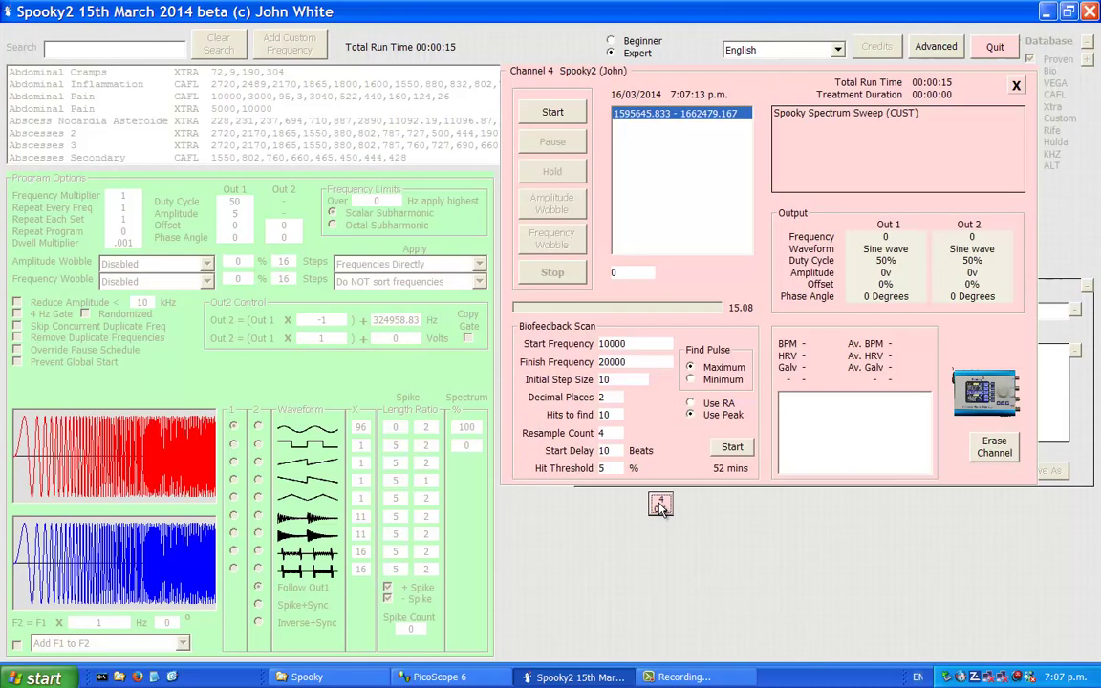
{"action": "left_click", "coordinate": [553, 111]}
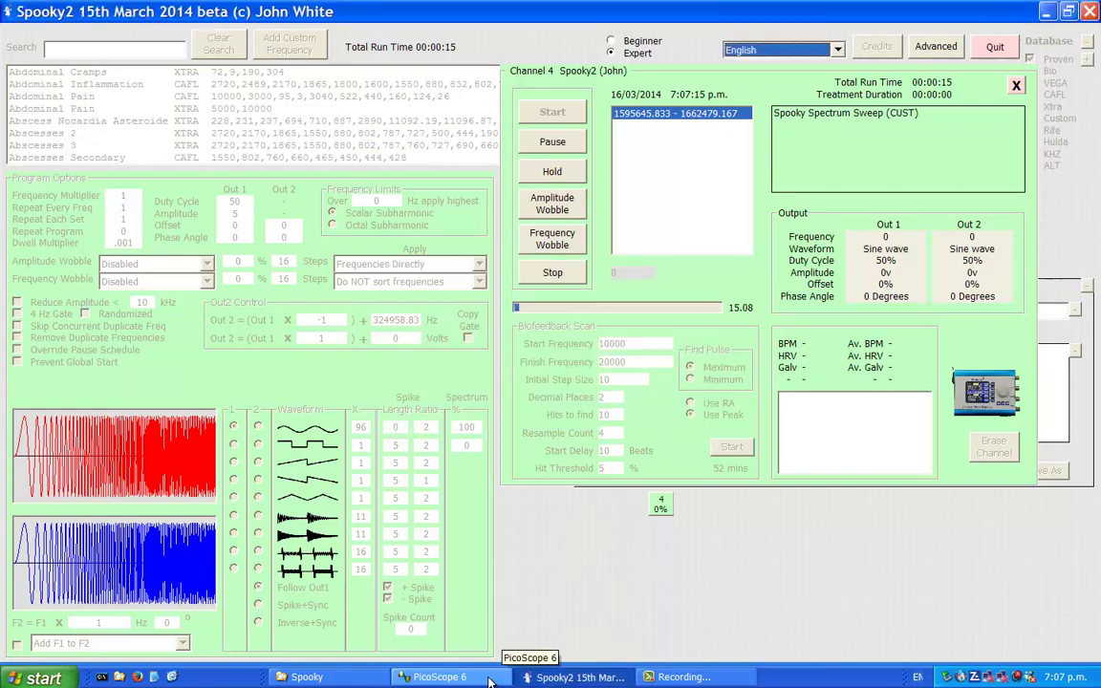
Magnify the 100% sweep's spectrum to x8 in PicoScope, then return to Spooky2
{"action": "left_click", "coordinate": [488, 678]}
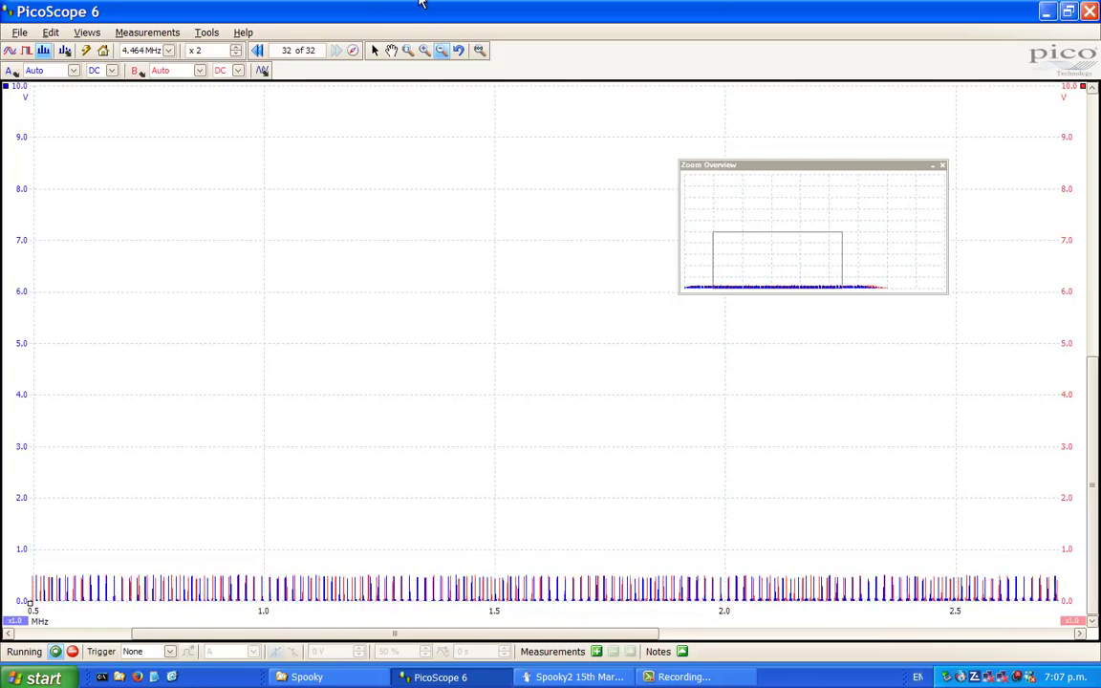
{"action": "left_click", "coordinate": [426, 53]}
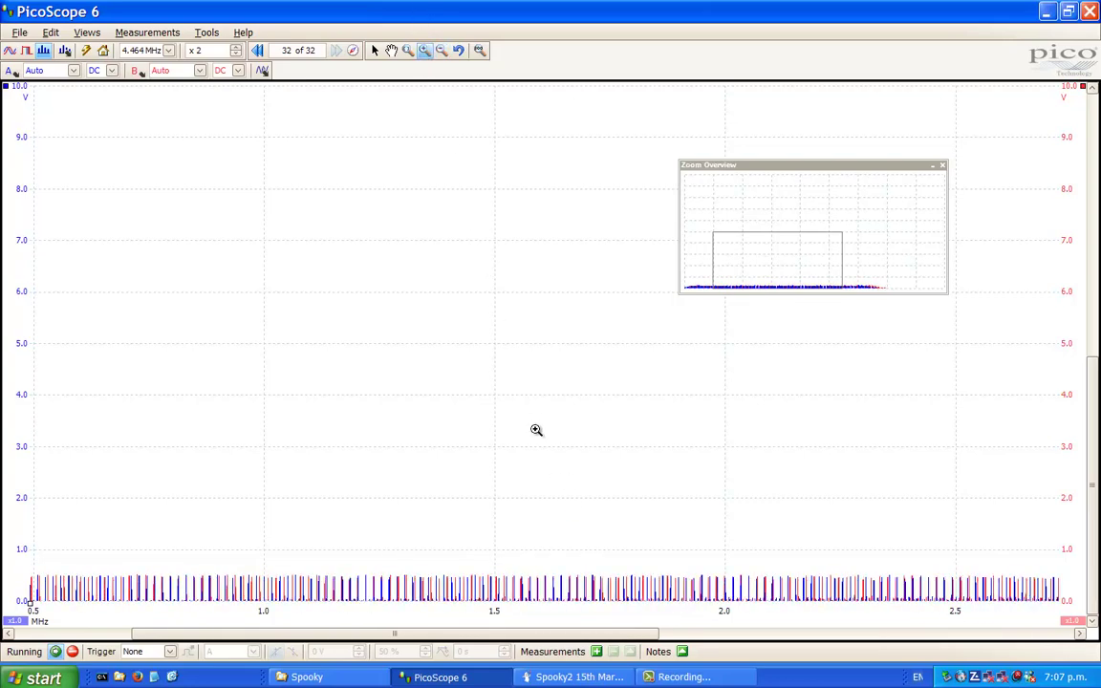
{"action": "left_click", "coordinate": [539, 578]}
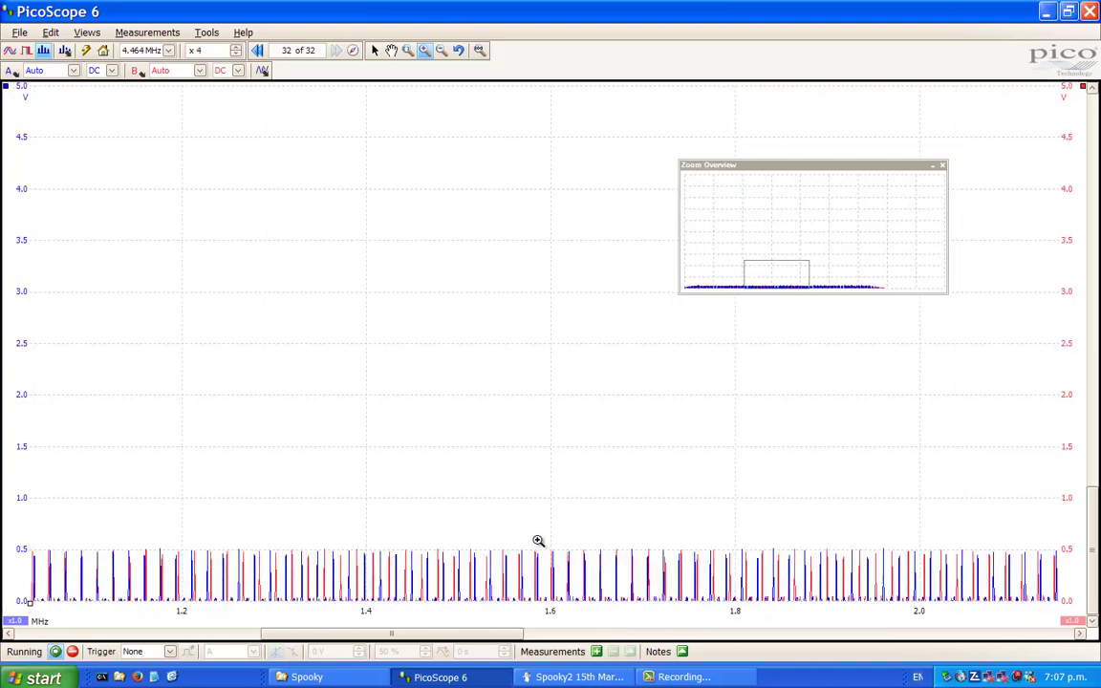
{"action": "left_click", "coordinate": [538, 541]}
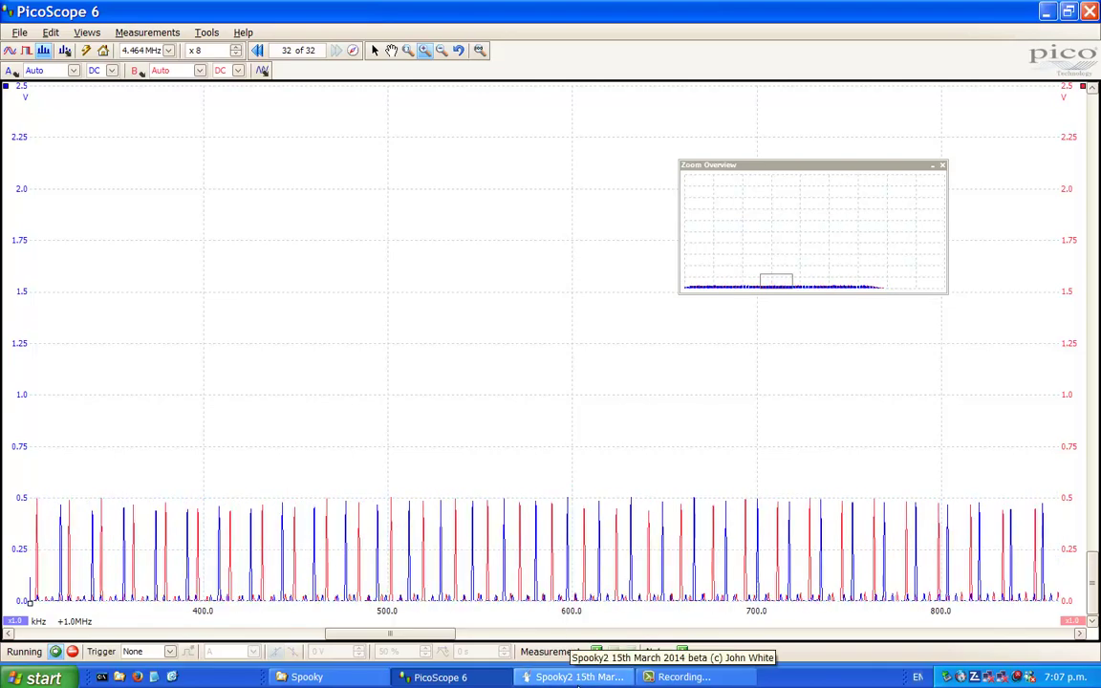
{"action": "left_click", "coordinate": [574, 677]}
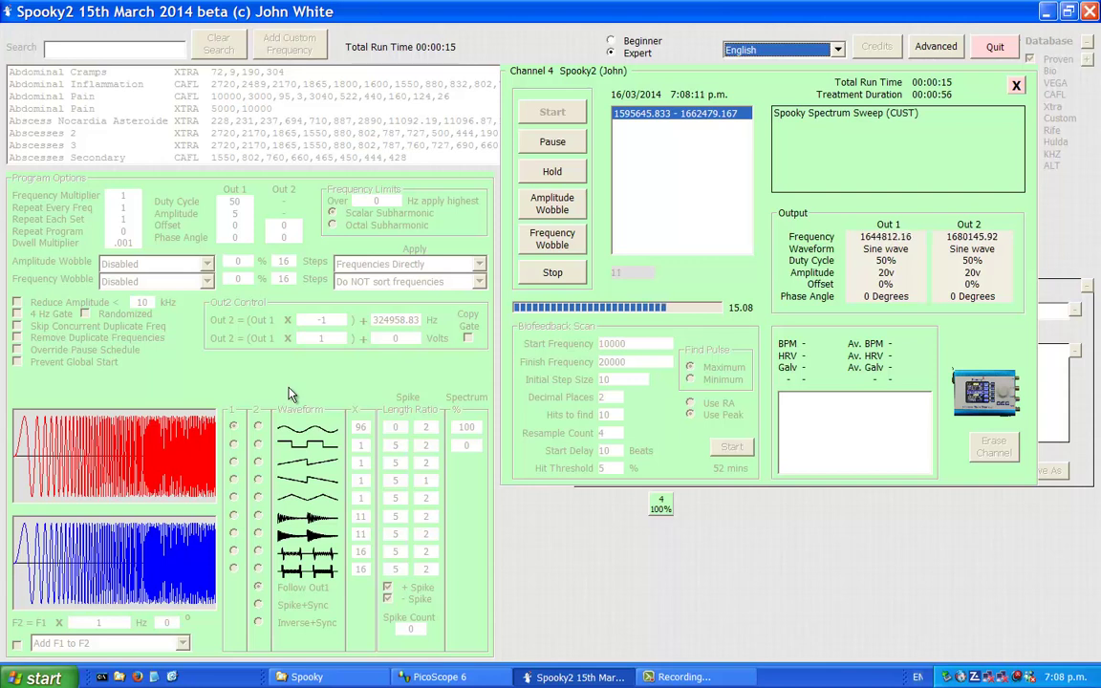
Stop the channel 4 sweep so both outputs return to 0 Hz
{"action": "left_click", "coordinate": [549, 277]}
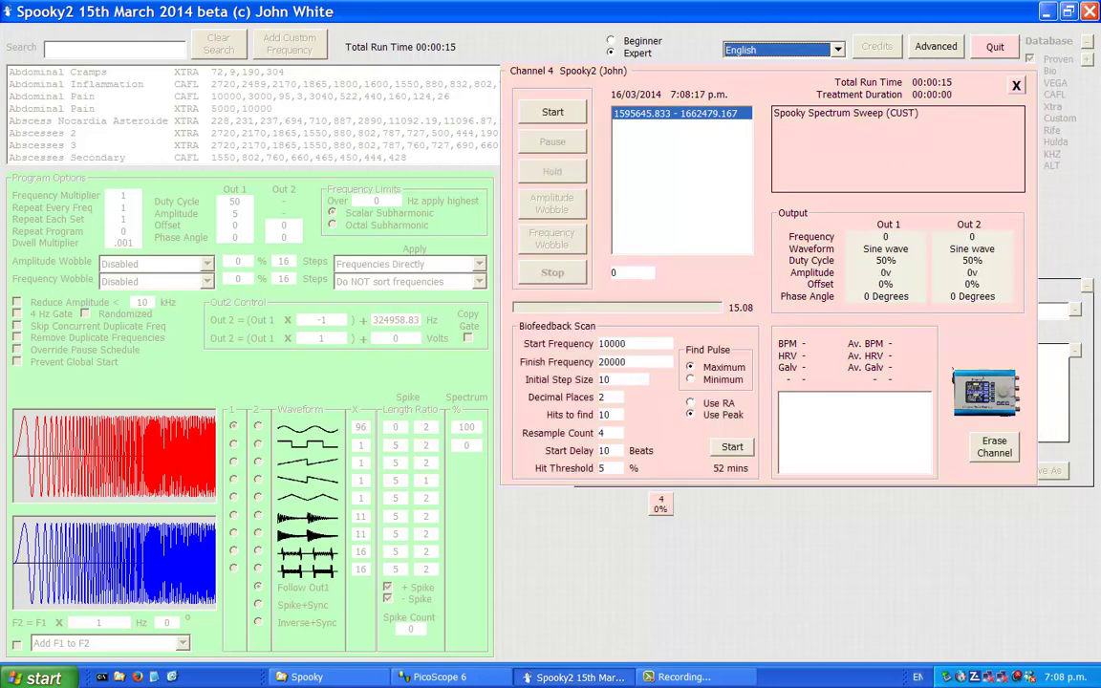